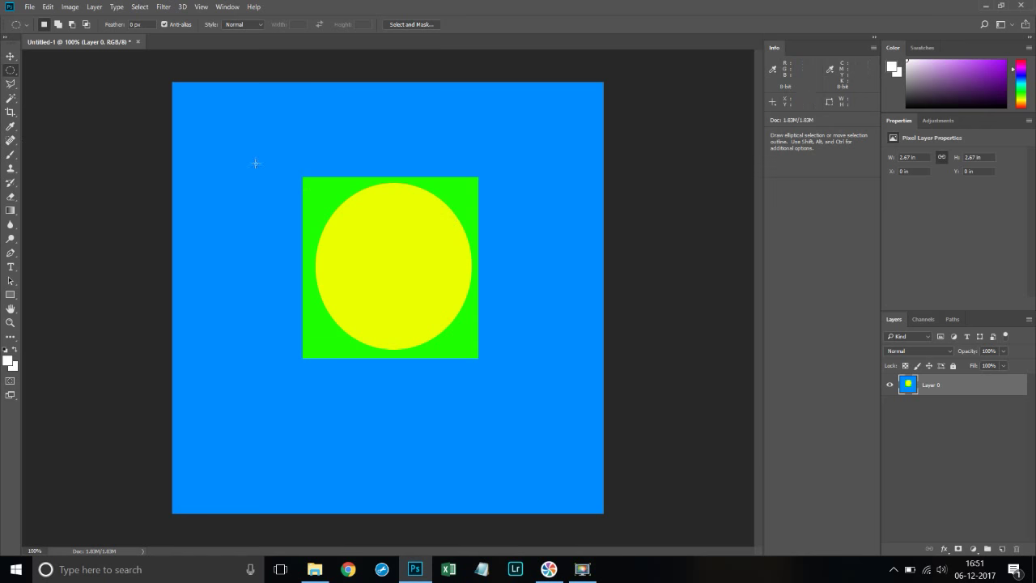
- Draw a freehand Lasso selection about 1.46 in wide over the blue area, overlapping the green square and yellow circle
right_click(10, 71)
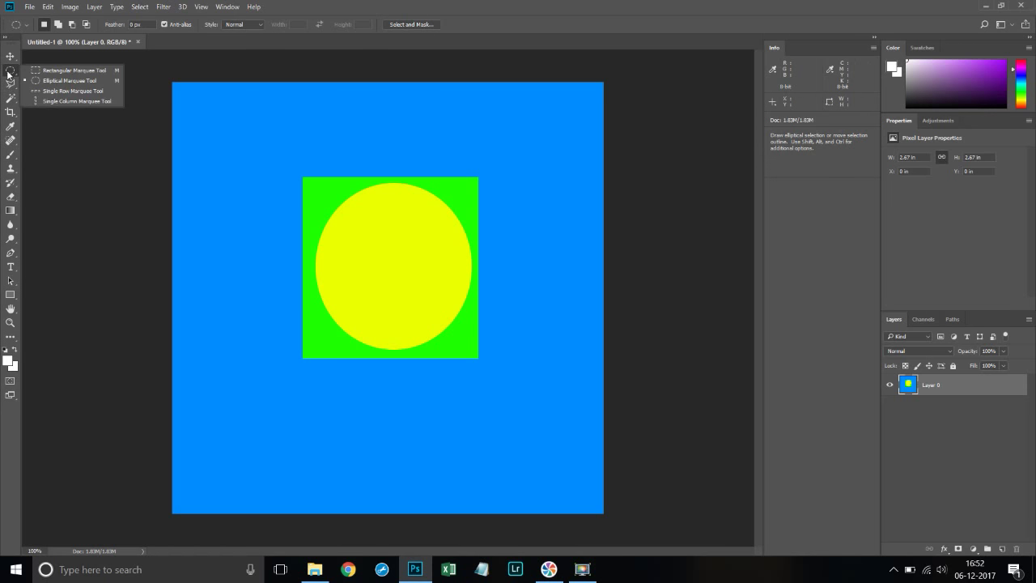
click(11, 84)
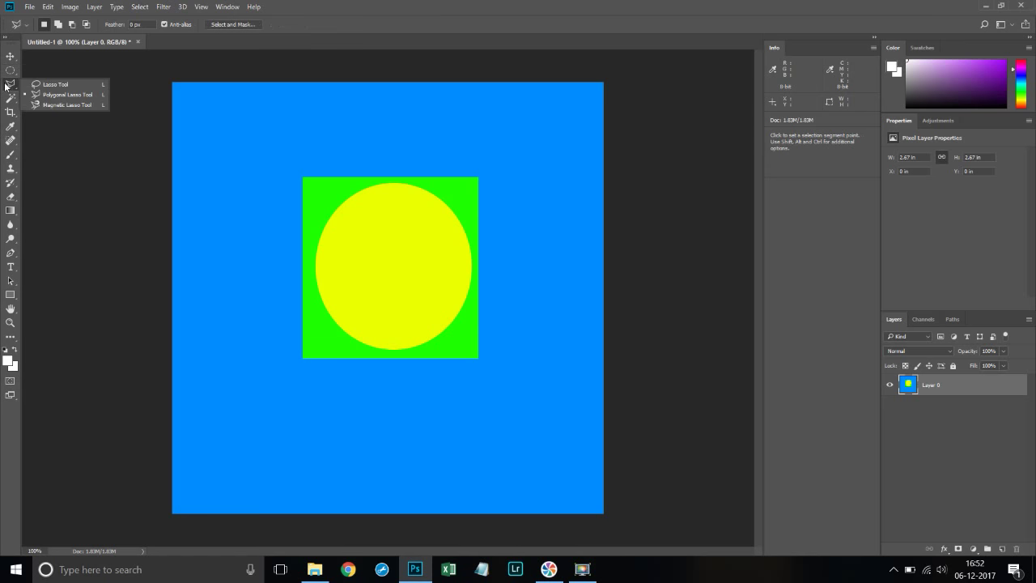
click(50, 85)
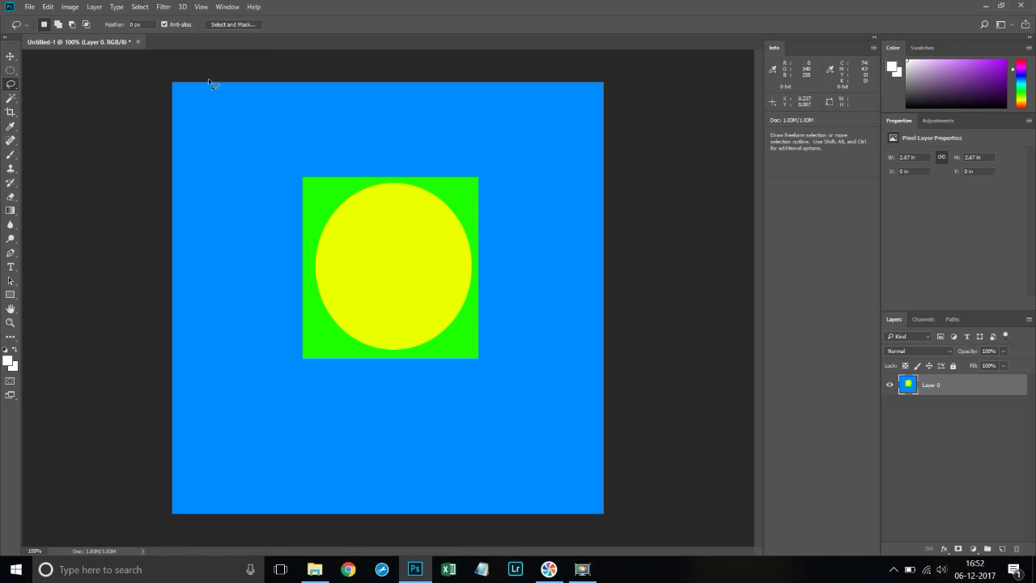
mouse_move(229, 149)
mouse_down()
mouse_move(274, 174)
mouse_move(256, 237)
mouse_move(349, 226)
mouse_move(360, 280)
mouse_move(243, 294)
mouse_move(220, 272)
mouse_move(211, 189)
mouse_move(227, 143)
mouse_move(318, 124)
mouse_move(447, 185)
mouse_move(363, 238)
mouse_move(257, 204)
mouse_move(228, 150)
mouse_up()
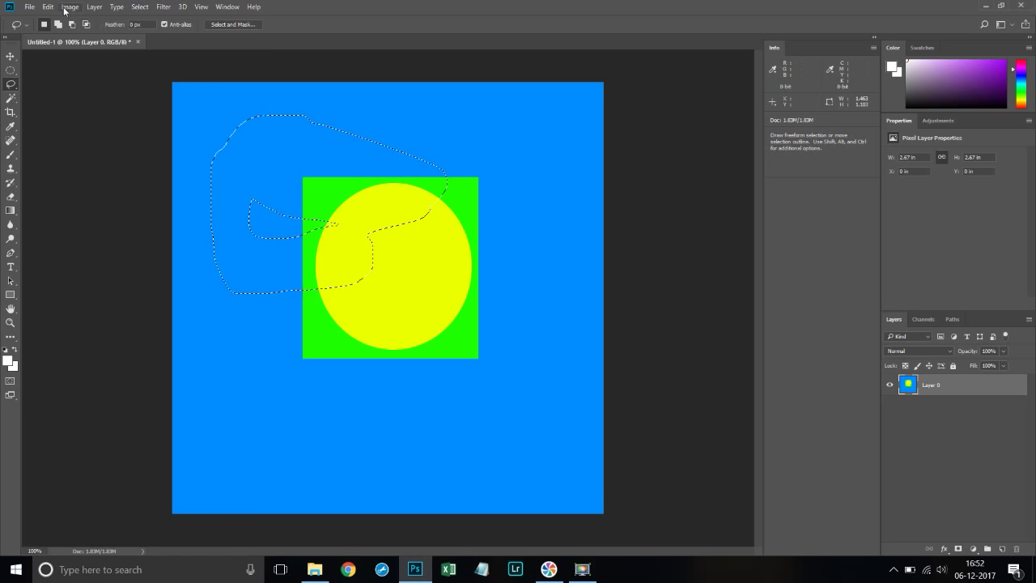
- Fill the freehand selection with pinkish red (#ff004e) and deselect it
click(50, 10)
mouse_move(68, 8)
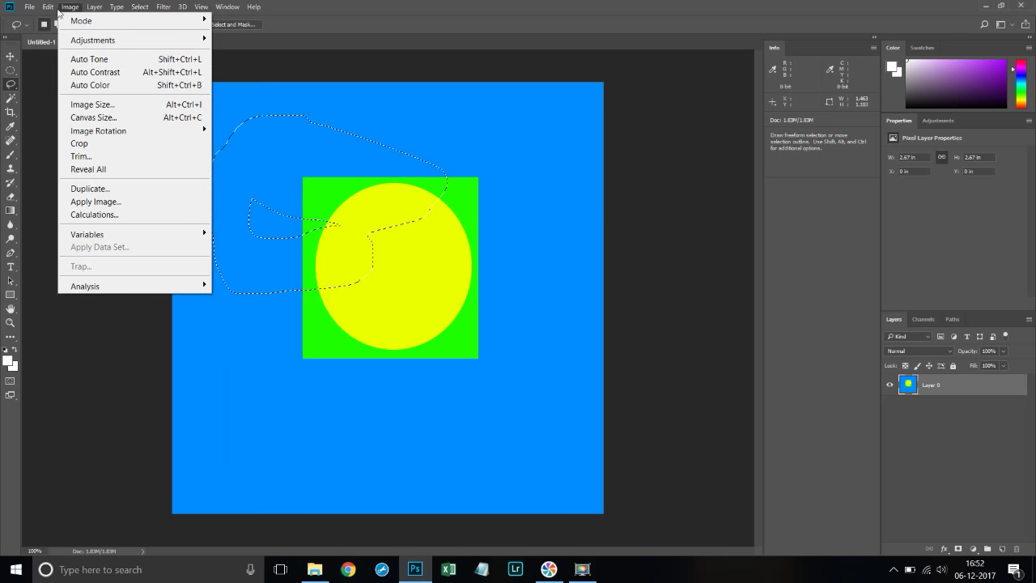
click(97, 214)
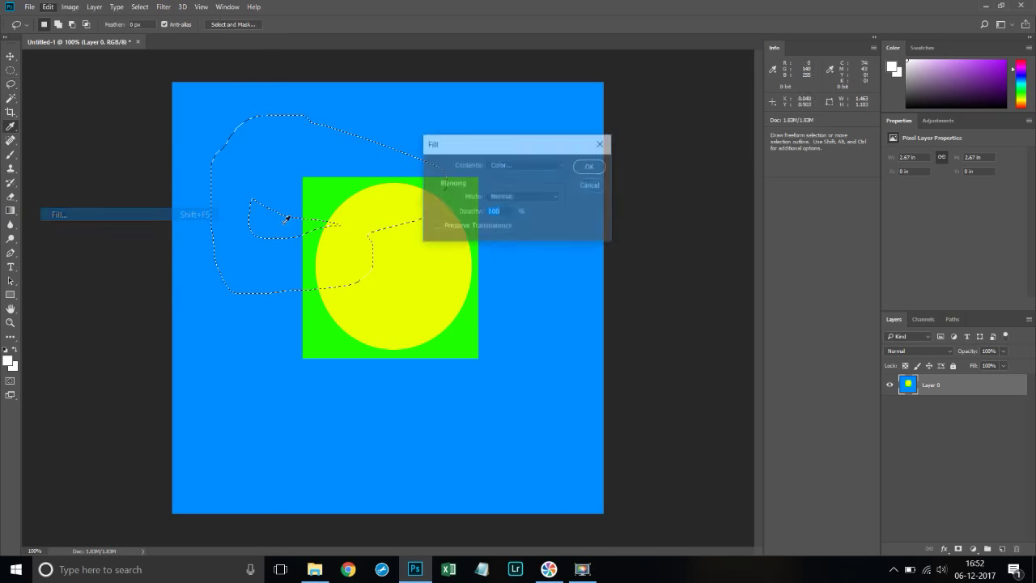
click(508, 166)
click(558, 188)
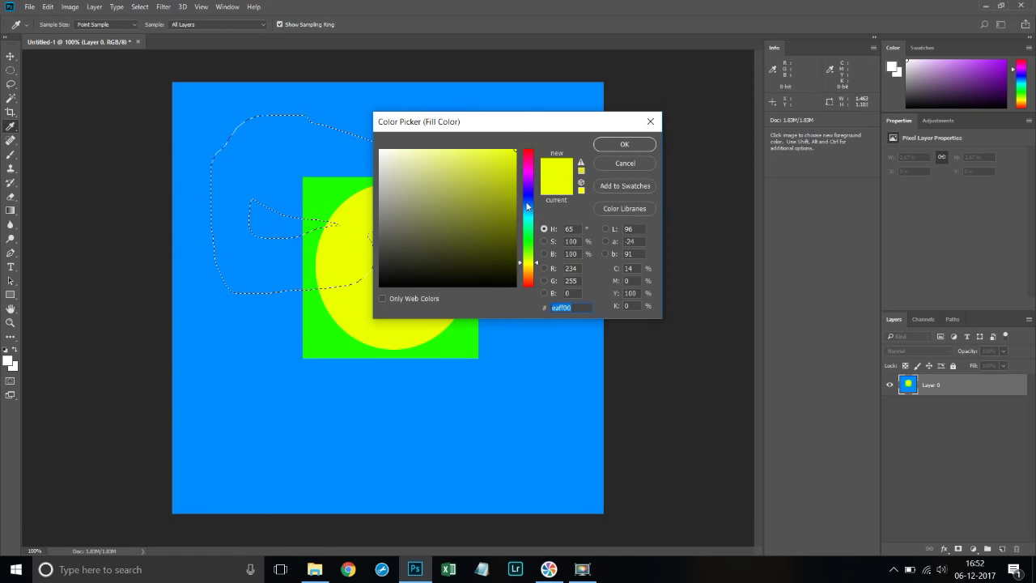
click(527, 156)
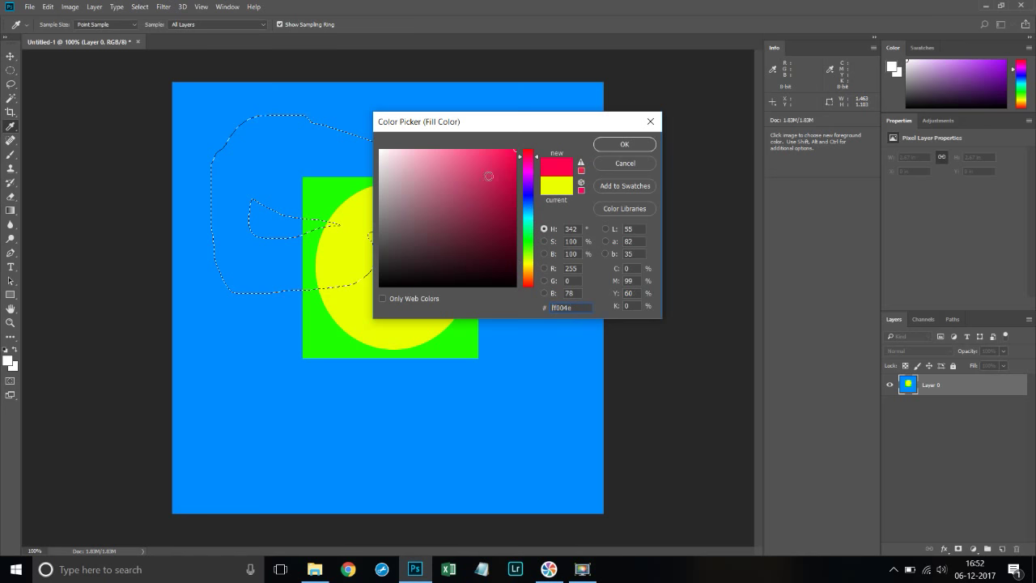
click(640, 145)
click(590, 167)
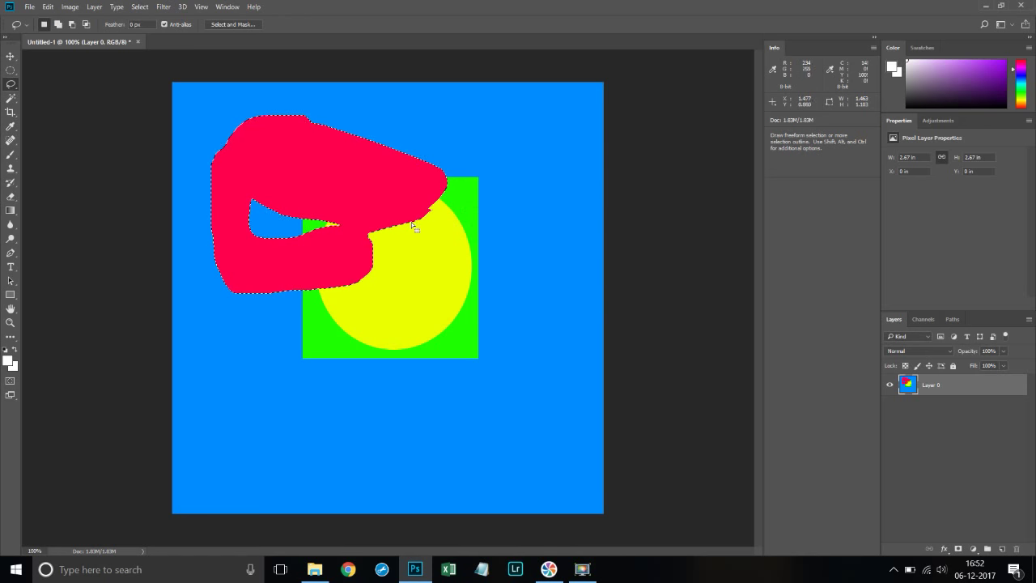
key(ctrl+d)
- Draw a four-sided Polygonal Lasso selection about 2.01 in wide beneath the yellow circle, with its upper edge sloping up to the right
right_click(16, 86)
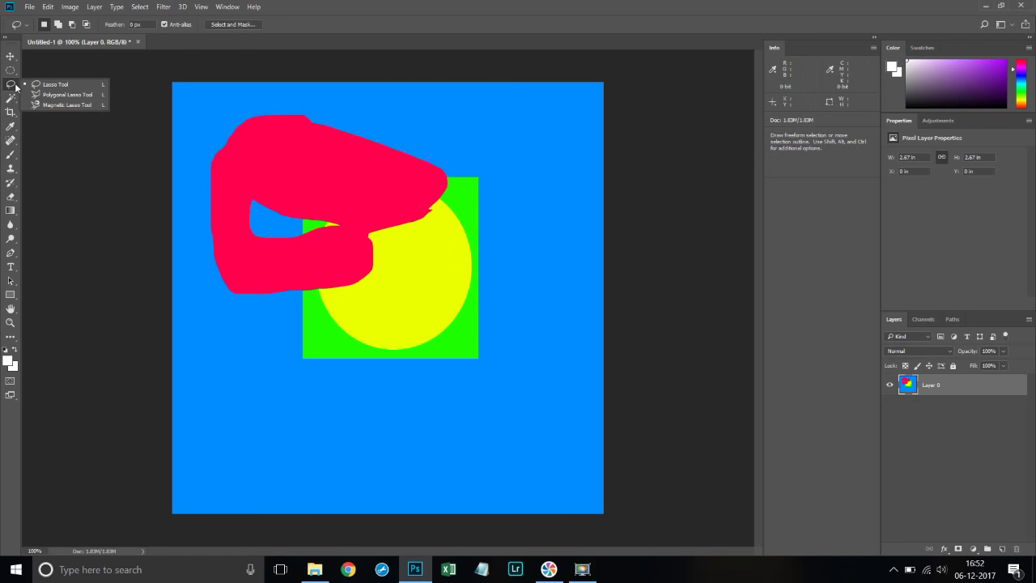
click(83, 96)
click(239, 409)
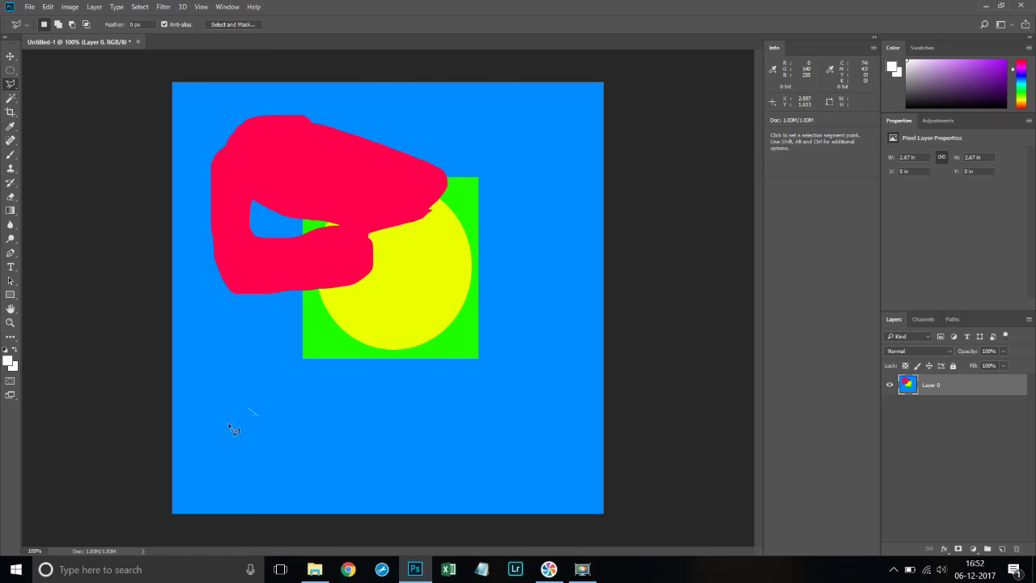
click(567, 321)
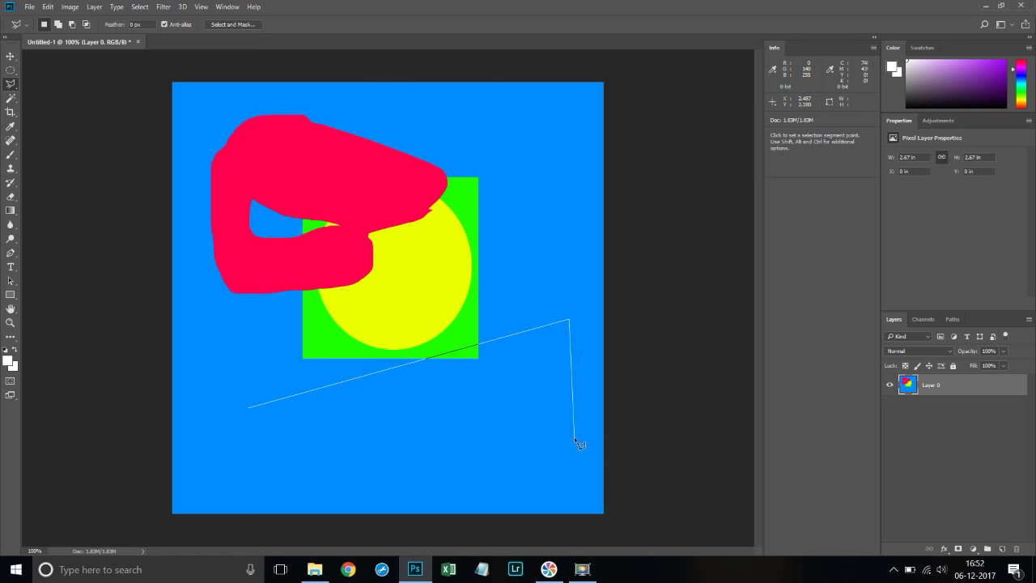
click(572, 441)
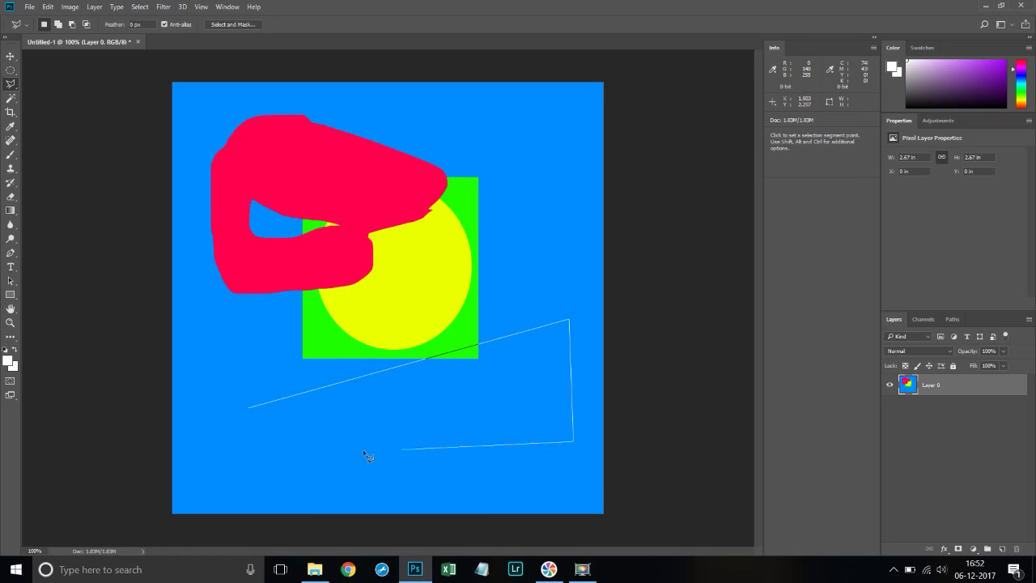
click(254, 444)
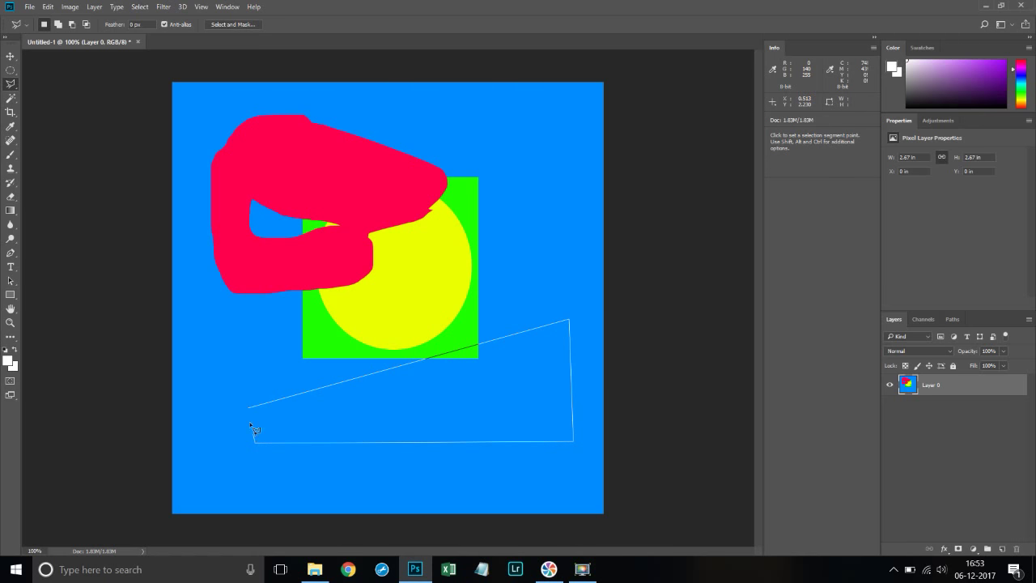
click(249, 408)
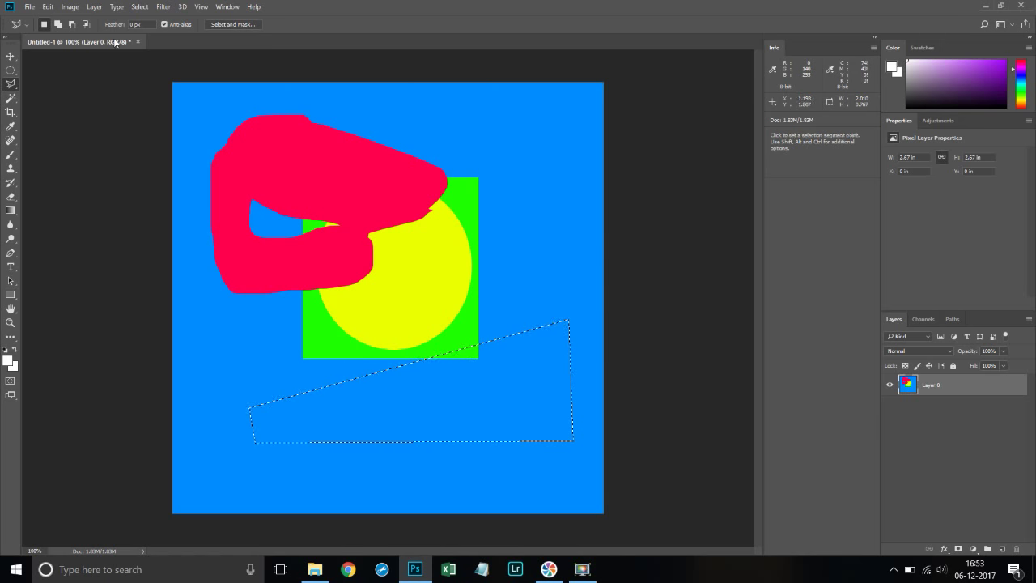
- Fill the four-sided selection with dusty pink (#ae7284) and deselect it
click(48, 7)
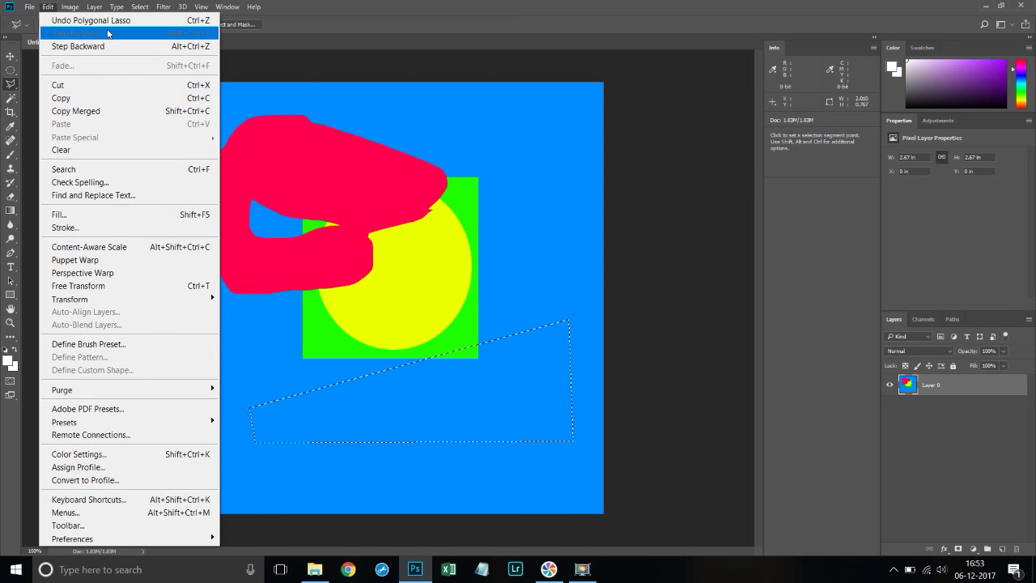
click(82, 215)
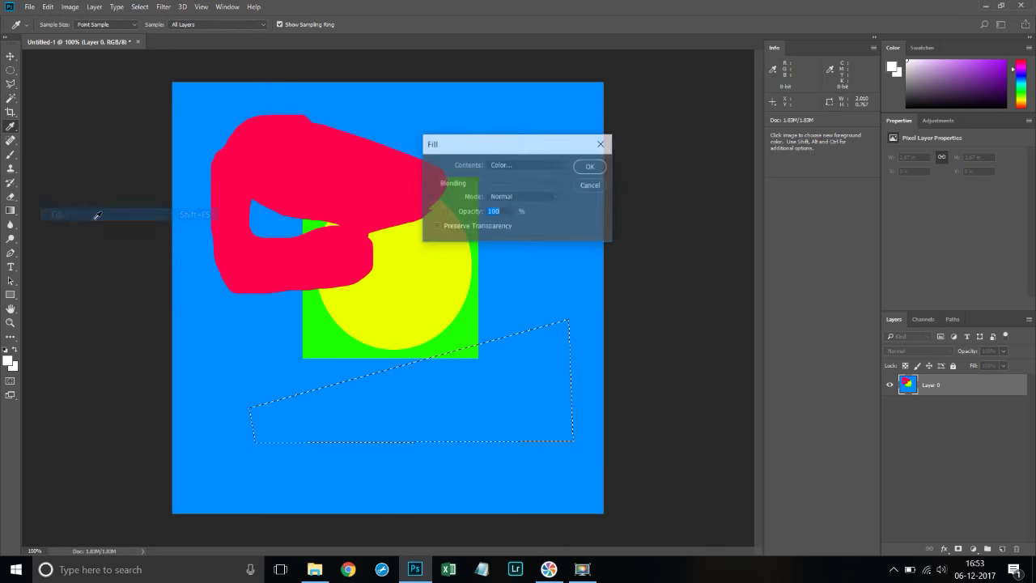
click(507, 166)
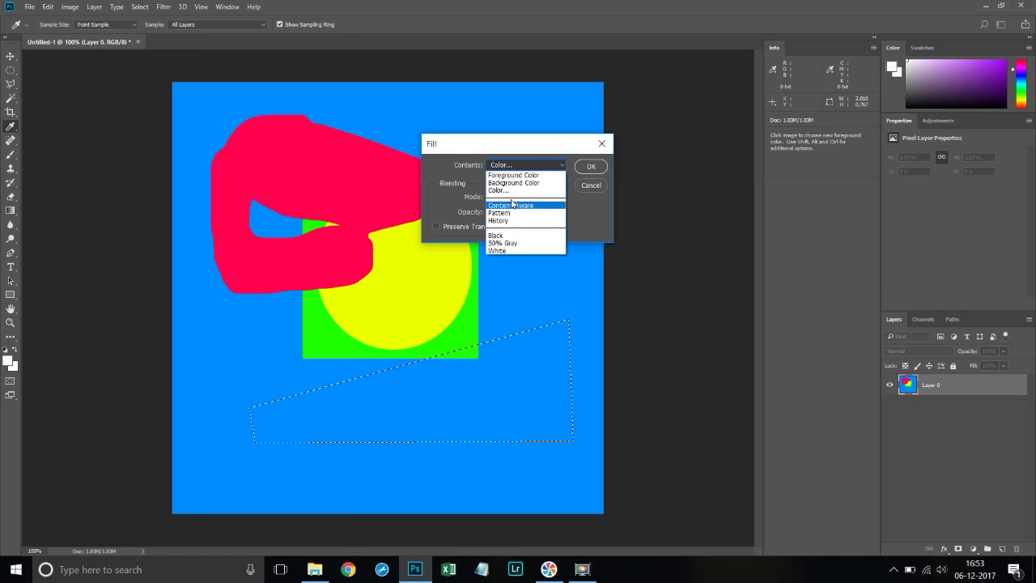
click(509, 191)
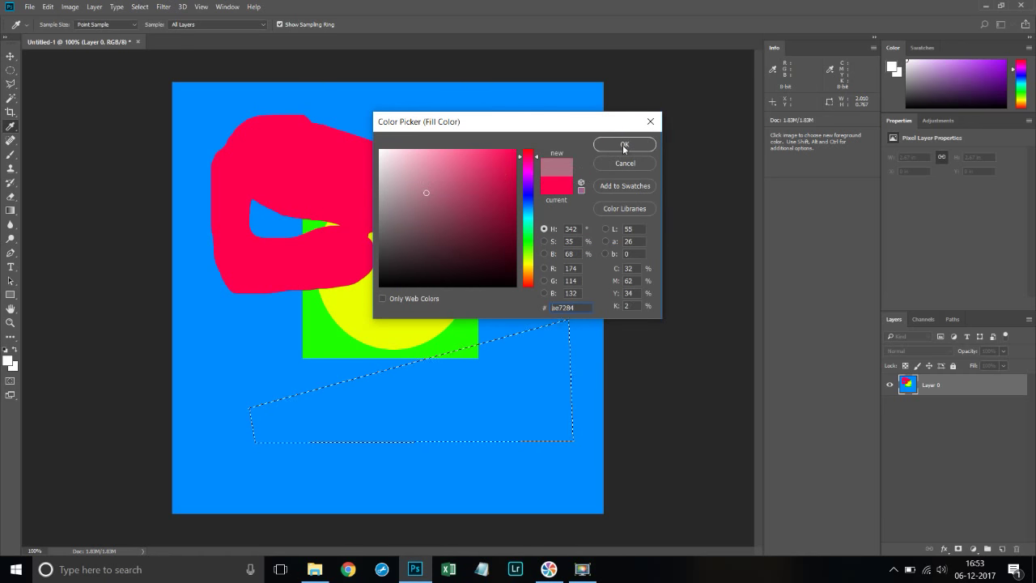
click(623, 144)
click(595, 167)
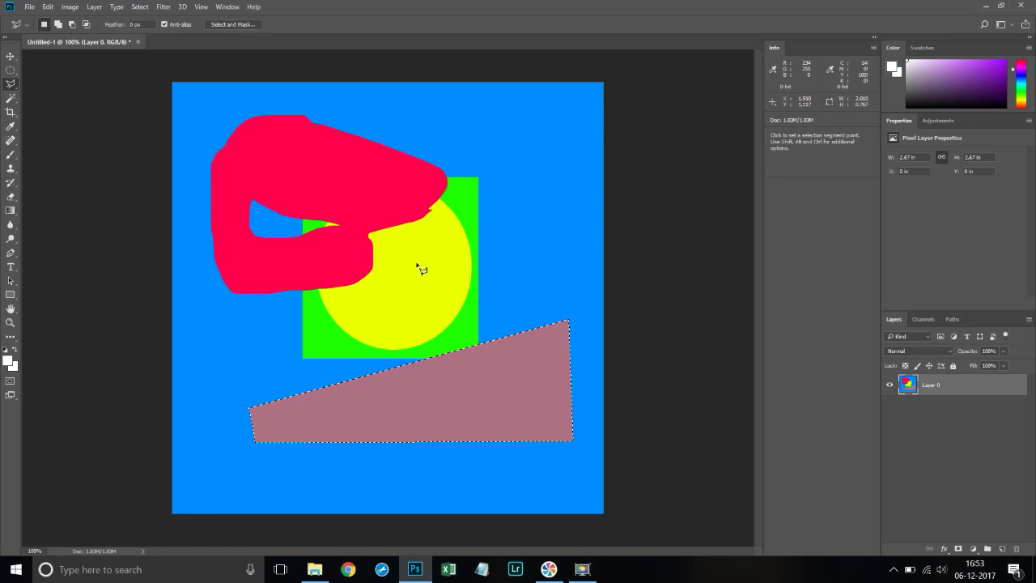
key(ctrl+d)
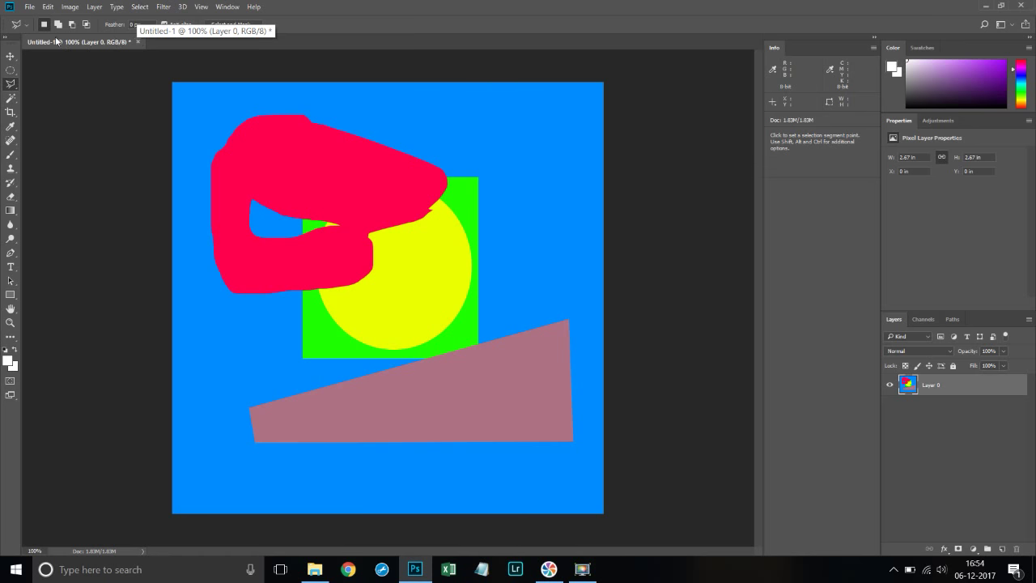
- Close the Untitled-1 document without saving and open DSC_0550.JPG from the Video 2 - Using Selections folder
click(137, 42)
click(524, 220)
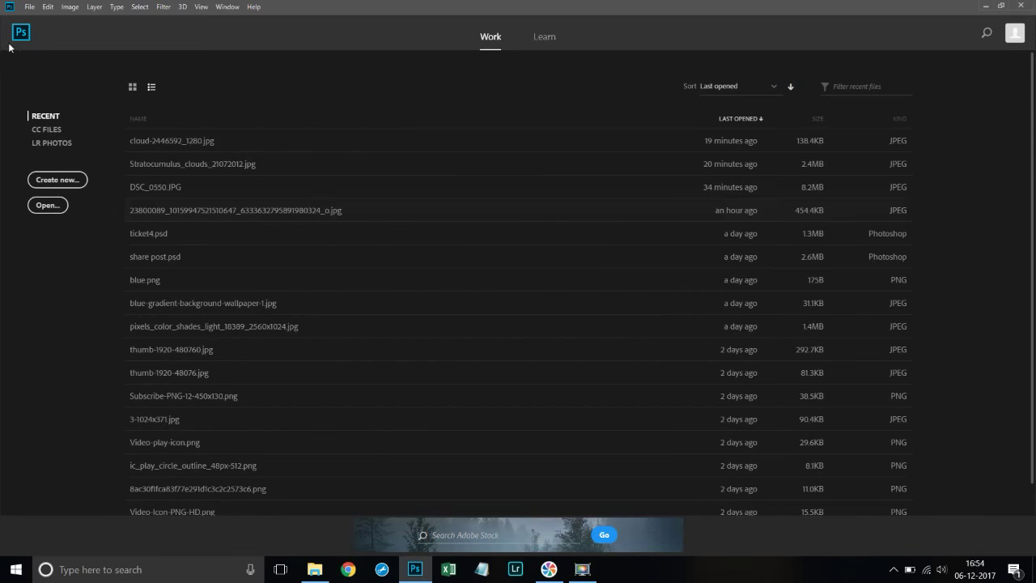
click(30, 9)
click(38, 31)
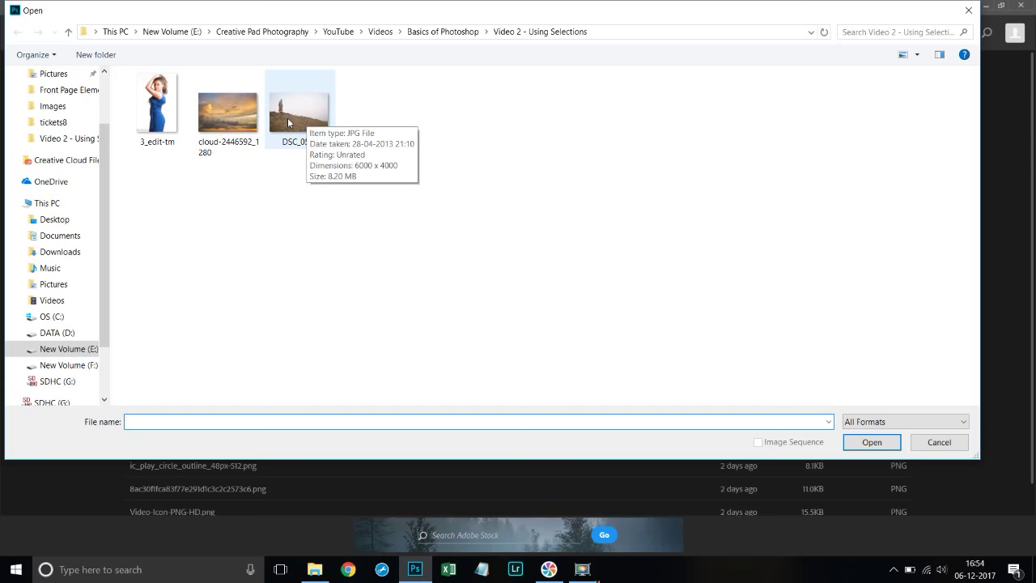
double_click(296, 121)
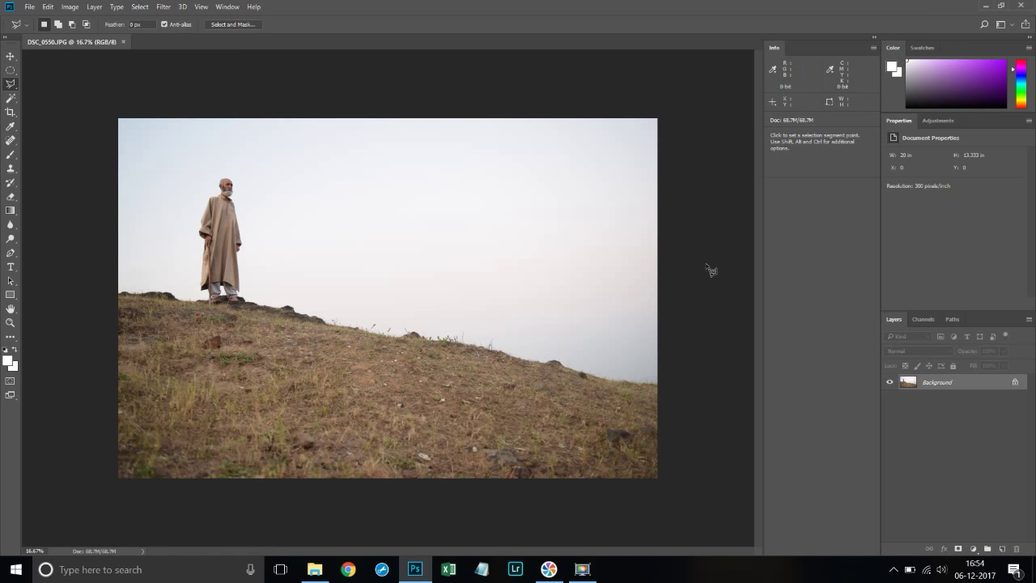
click(203, 8)
click(257, 132)
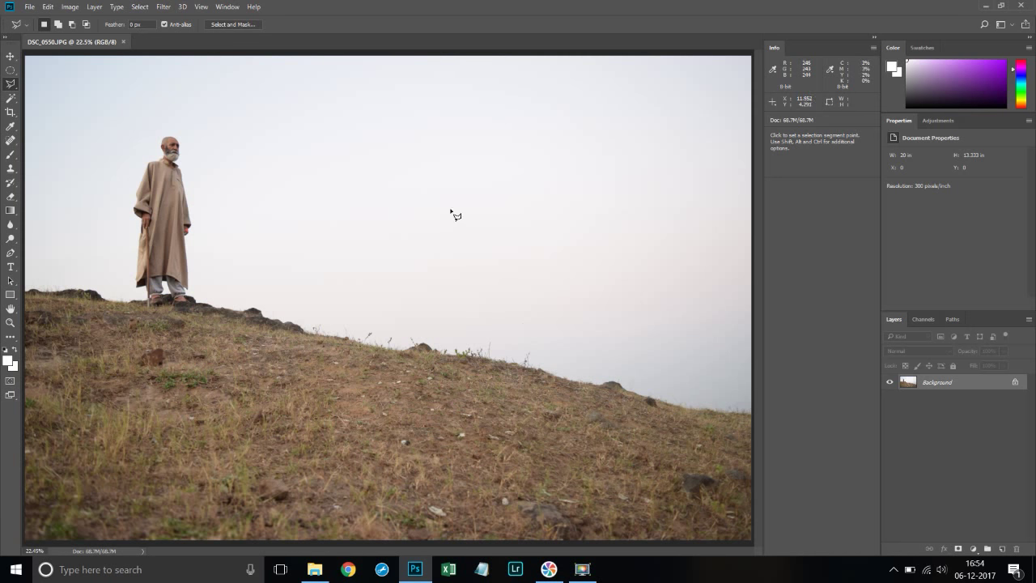
- Unlock the photo's Background layer, leaving its layer style at the default settings
click(1016, 383)
double_click(1004, 382)
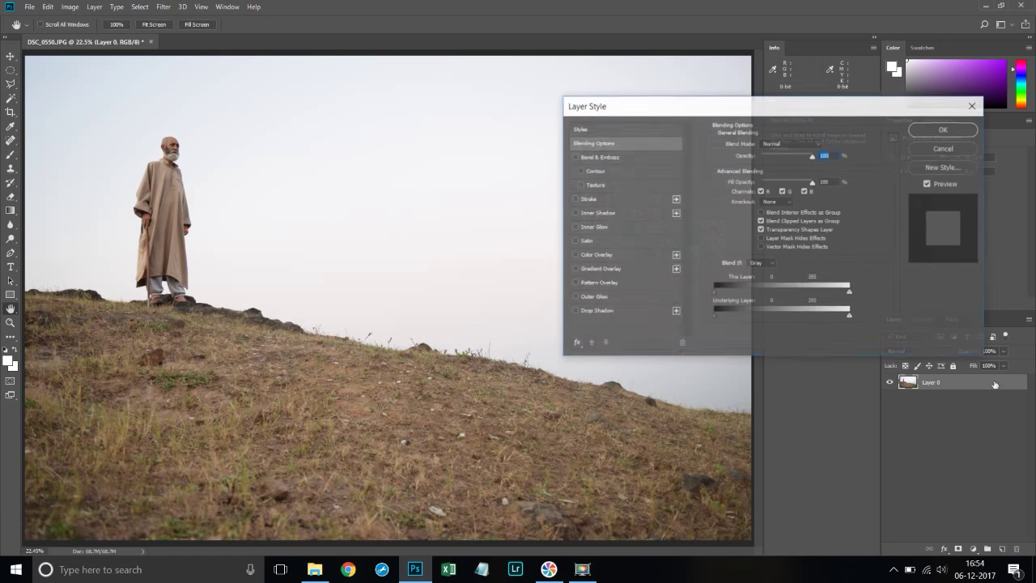
click(941, 129)
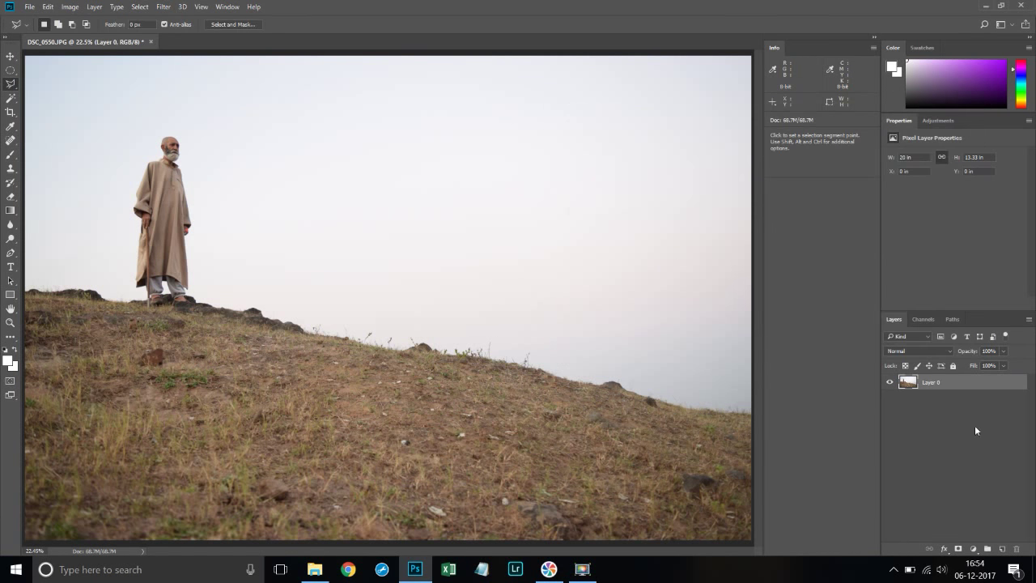
- Duplicate Layer 0 within the photo document and make the copy the active layer
right_click(932, 385)
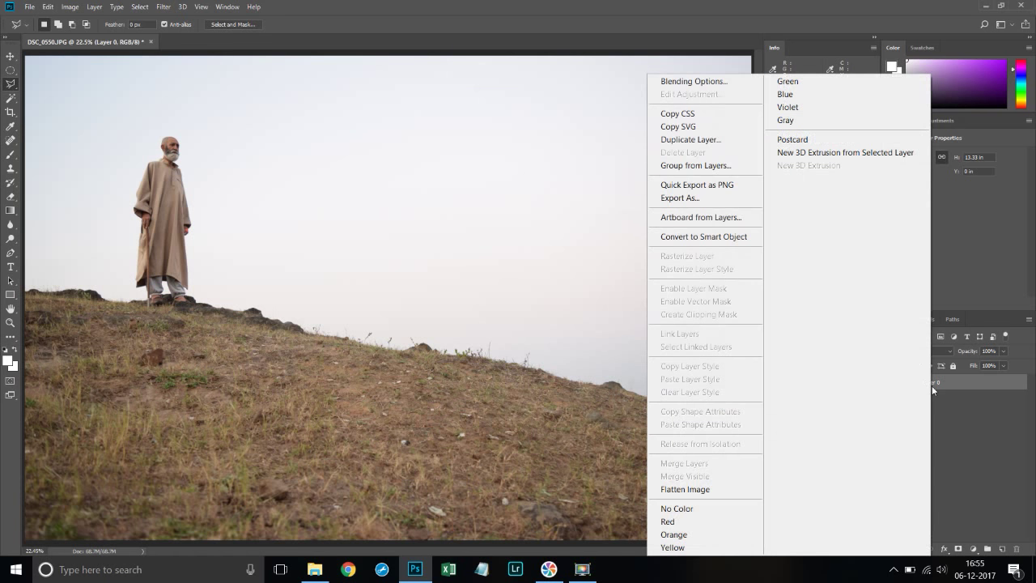
click(662, 147)
click(617, 176)
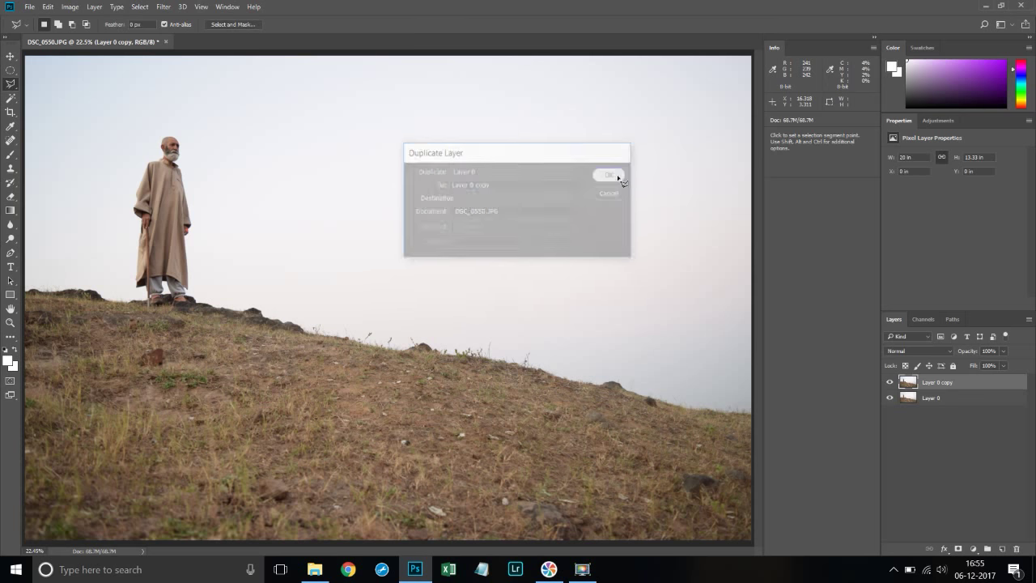
click(940, 405)
click(942, 386)
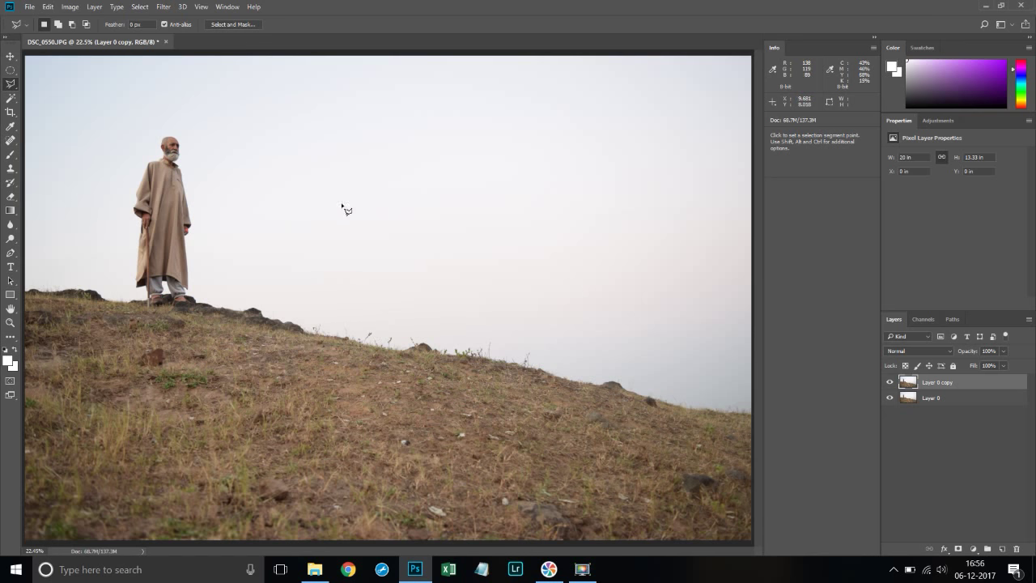
- Try a Rectangular Marquee selection about 19.5 by 9.7 in around the sky and the standing man, and clear it
click(11, 71)
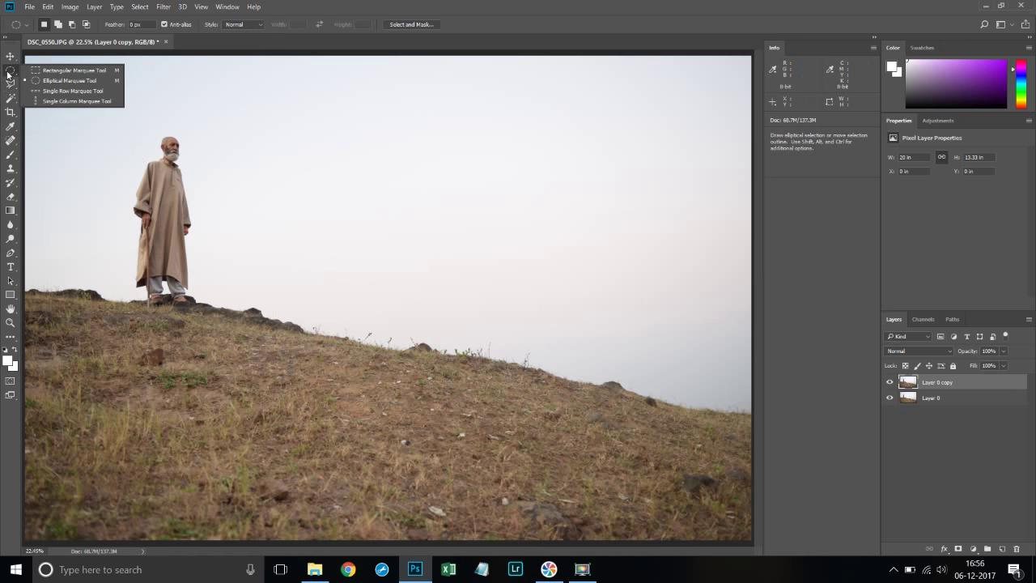
click(55, 71)
drag(43, 61, 758, 416)
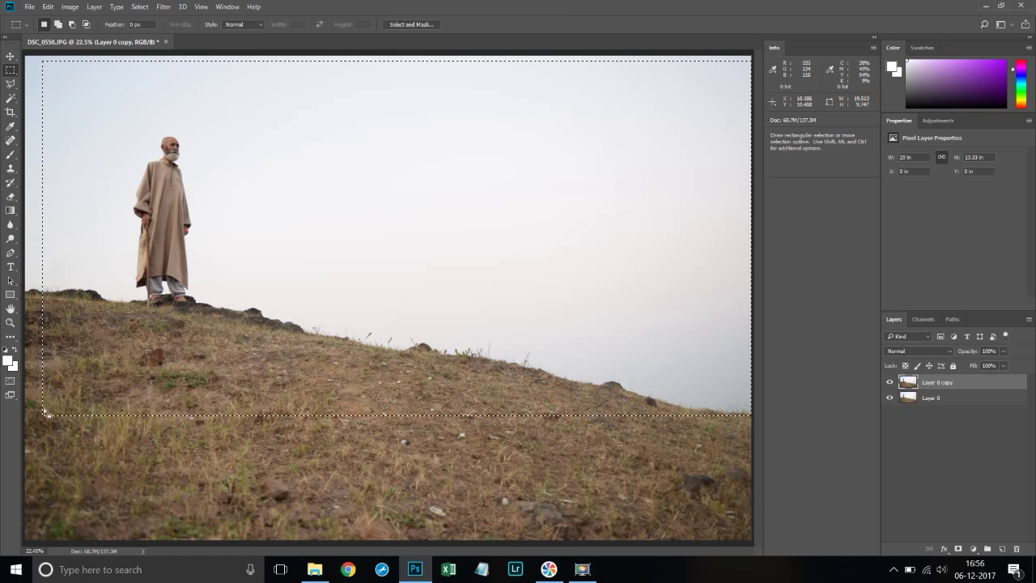
click(250, 166)
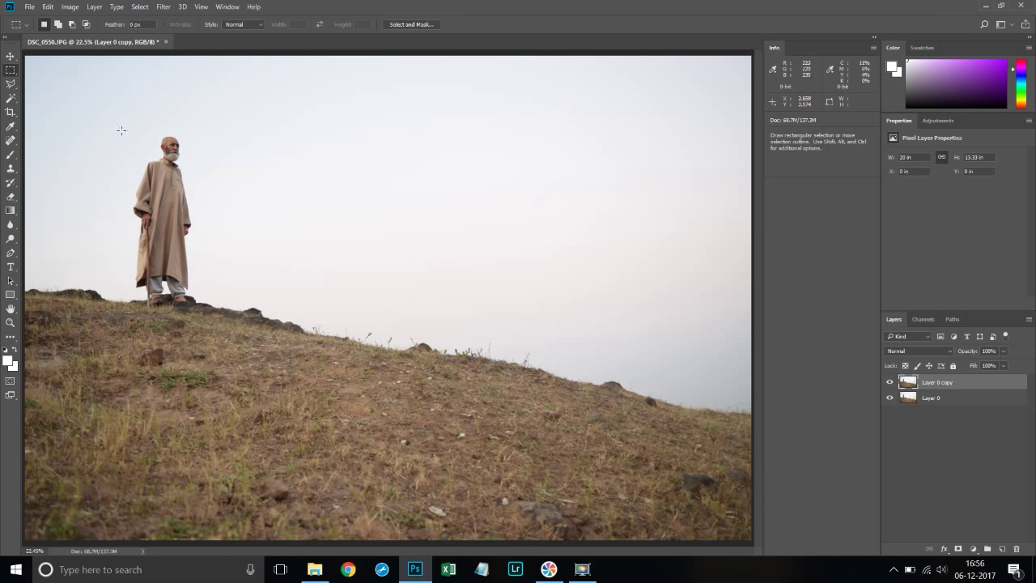
right_click(9, 74)
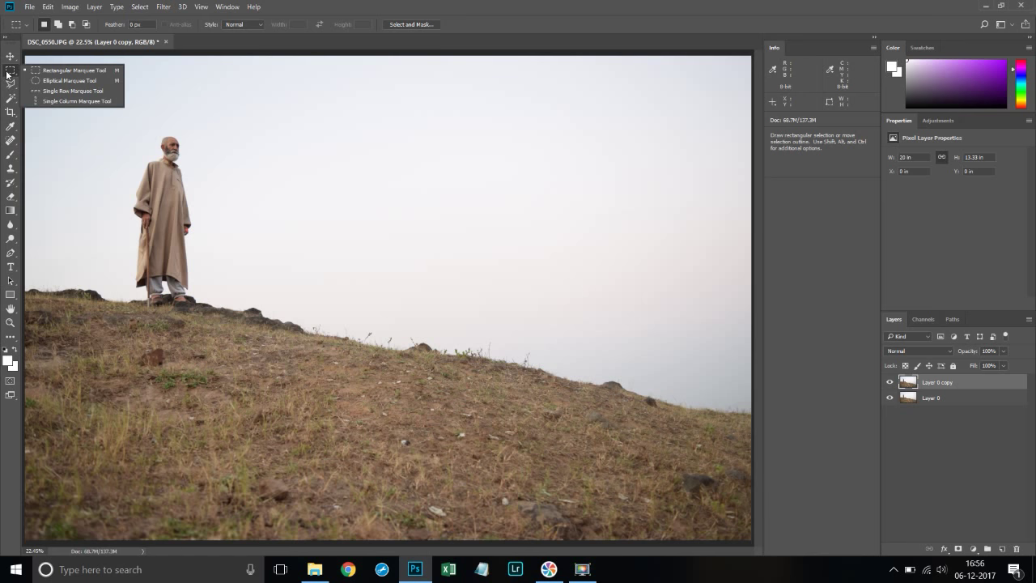
click(13, 74)
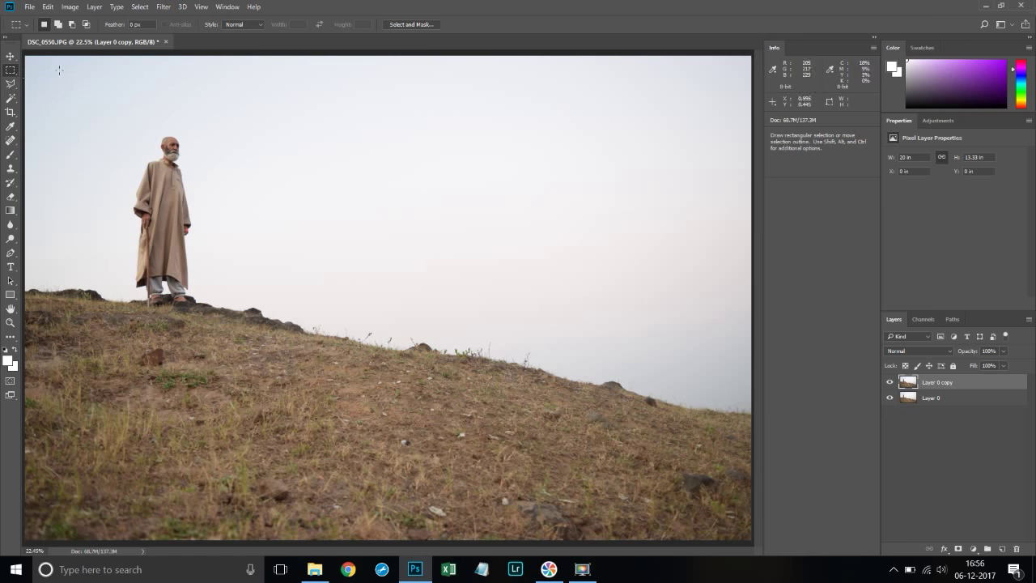
- Activate the Magic Wand tool and select the sky beside the standing man with a tolerance of 32
click(11, 100)
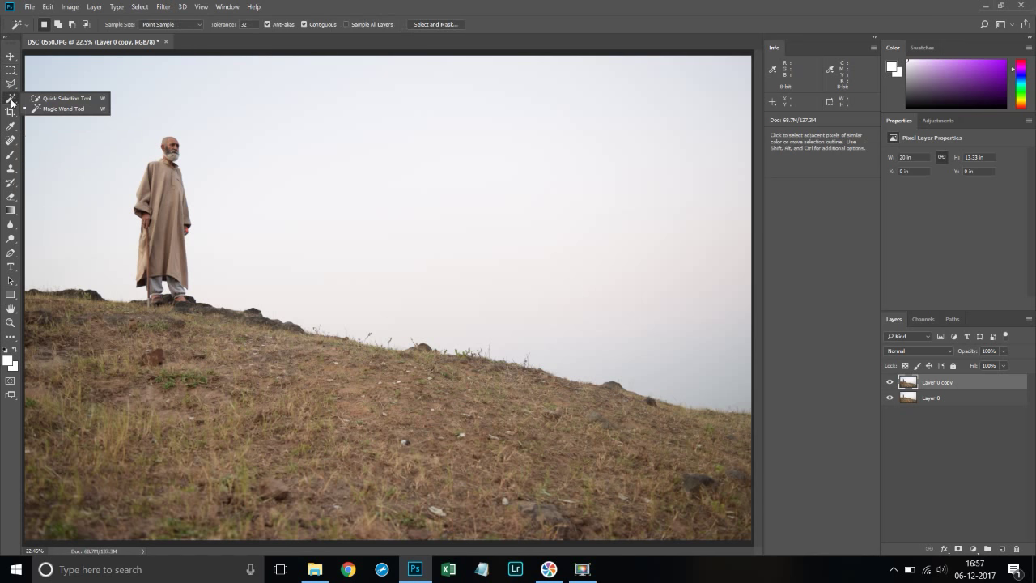
click(49, 97)
click(11, 99)
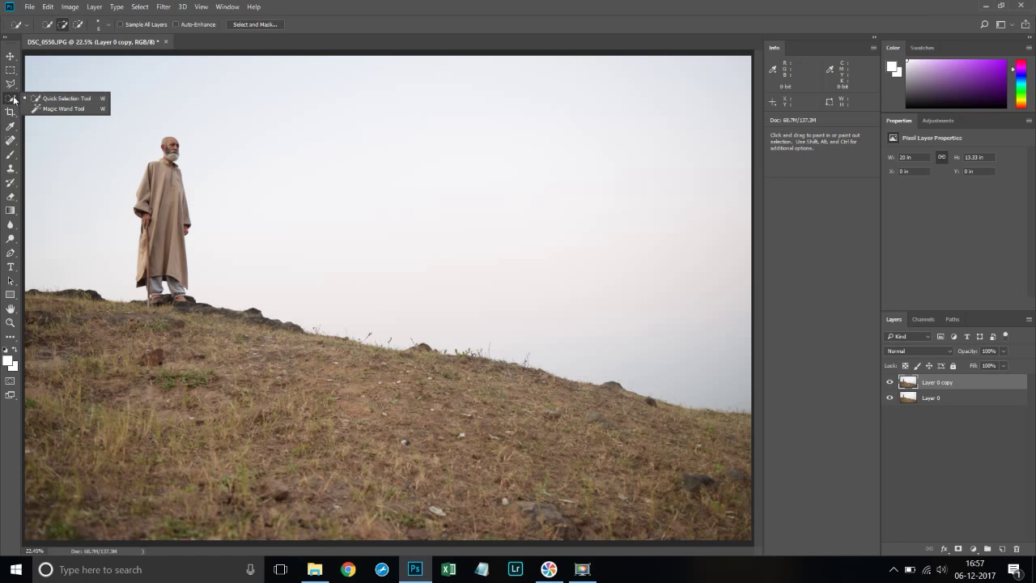
click(47, 109)
click(13, 101)
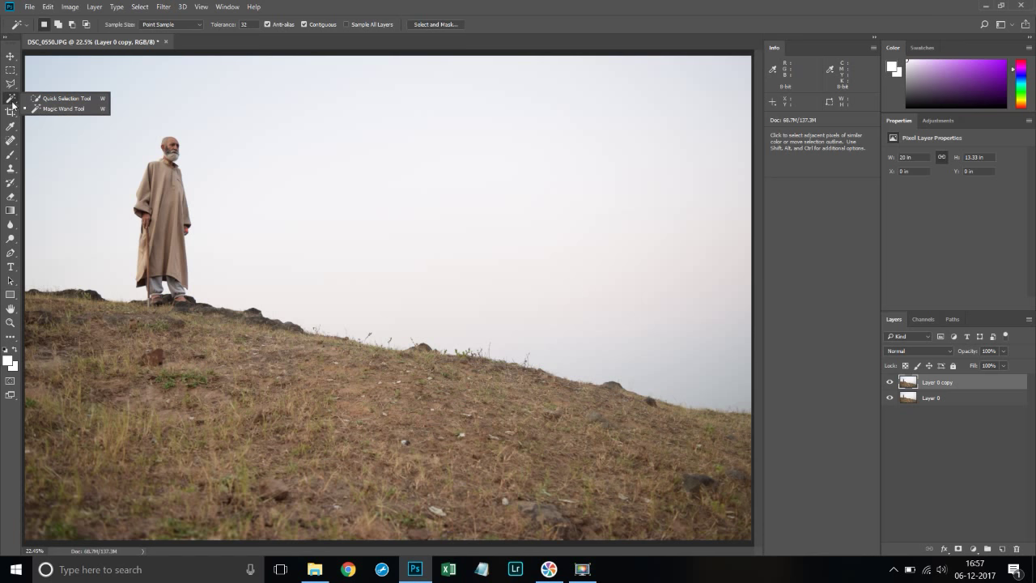
click(56, 108)
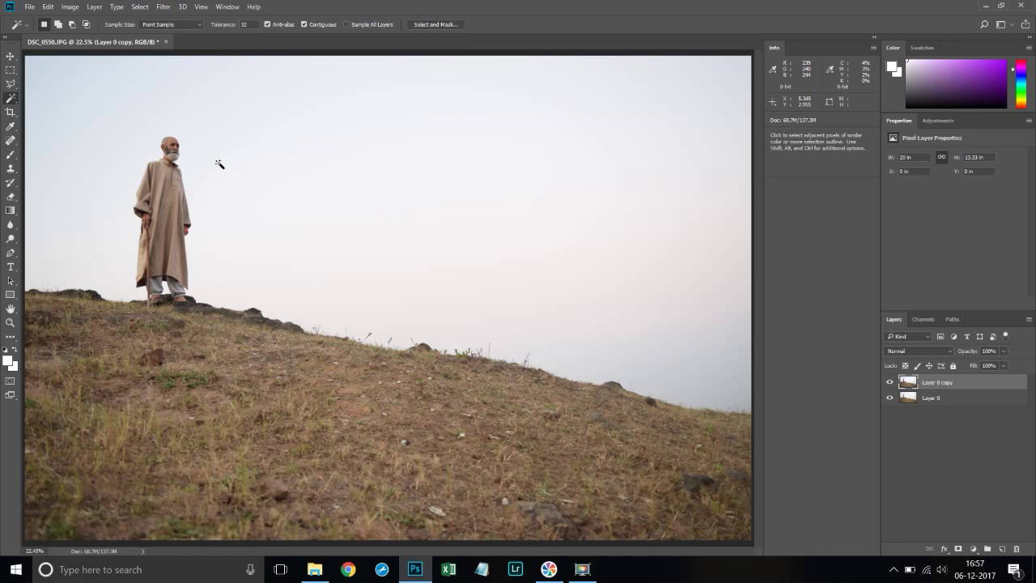
click(286, 164)
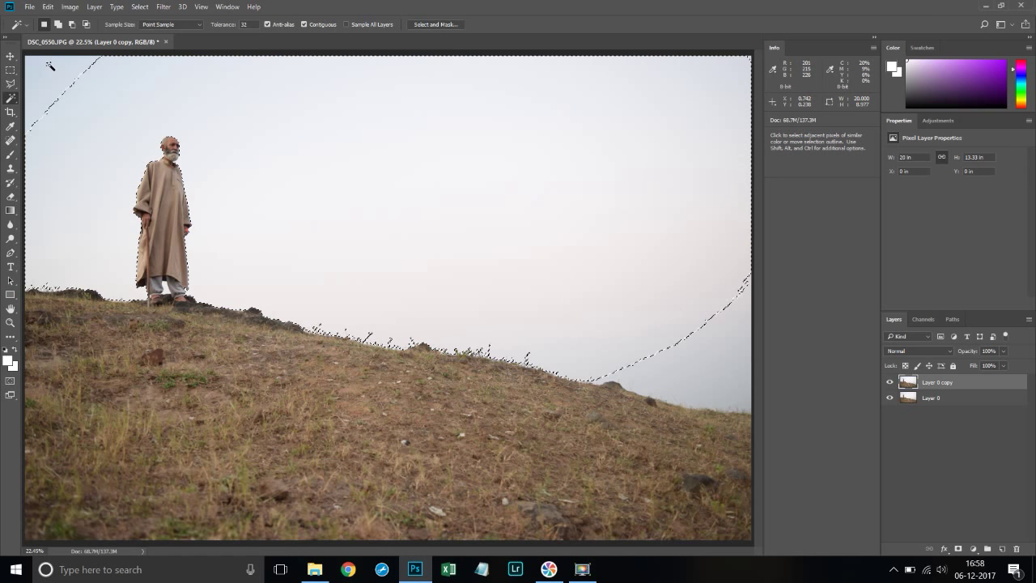
- Try Magic Wand selections of the sky with the tolerance set to 10 and 50
click(229, 25)
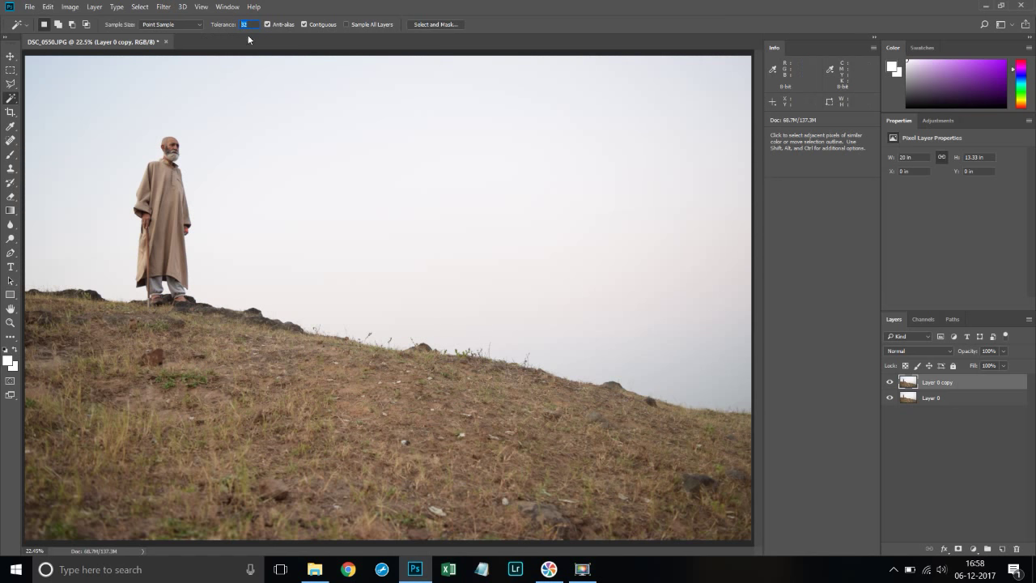
text(10)
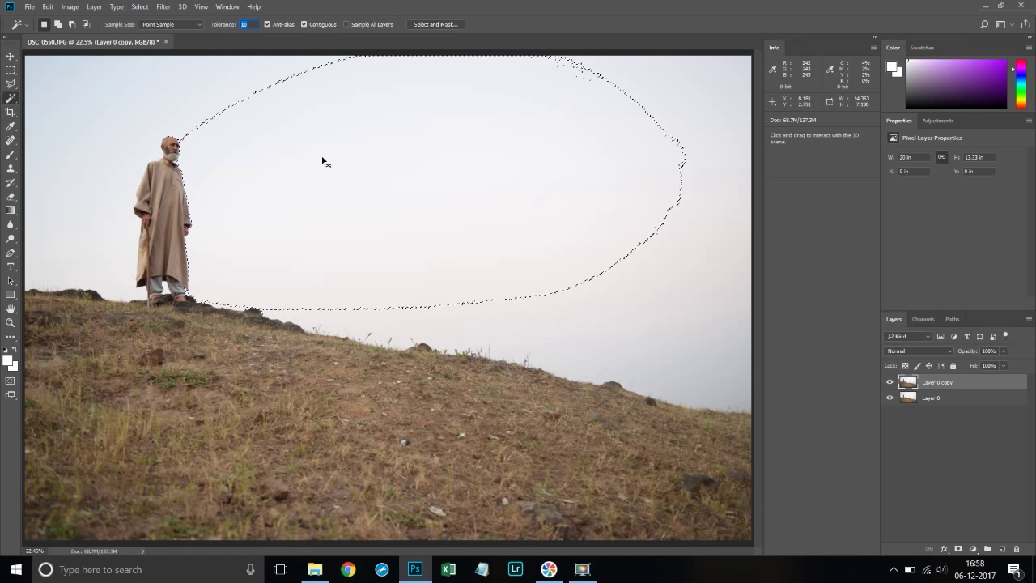
key(ctrl+d)
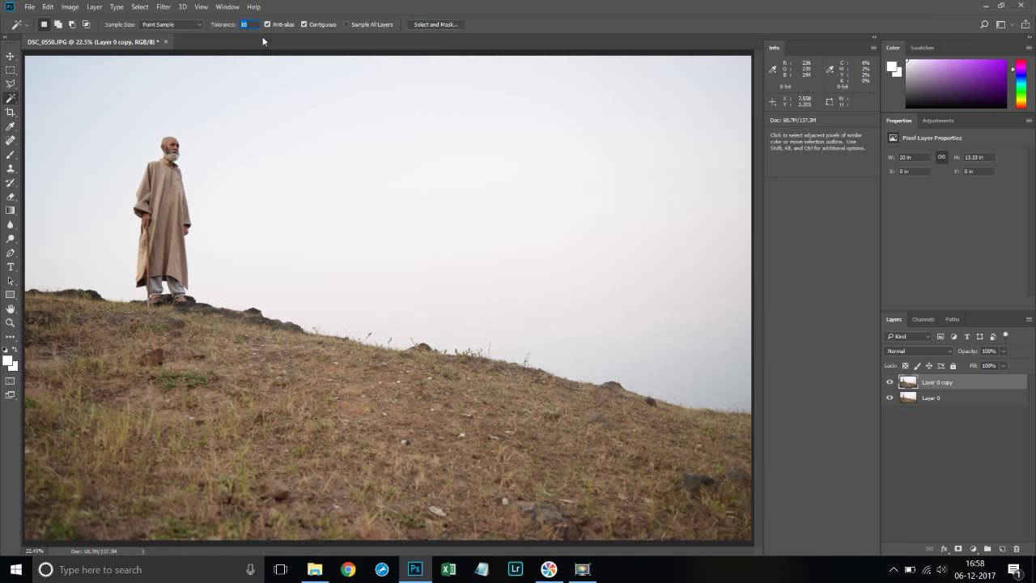
text(5)
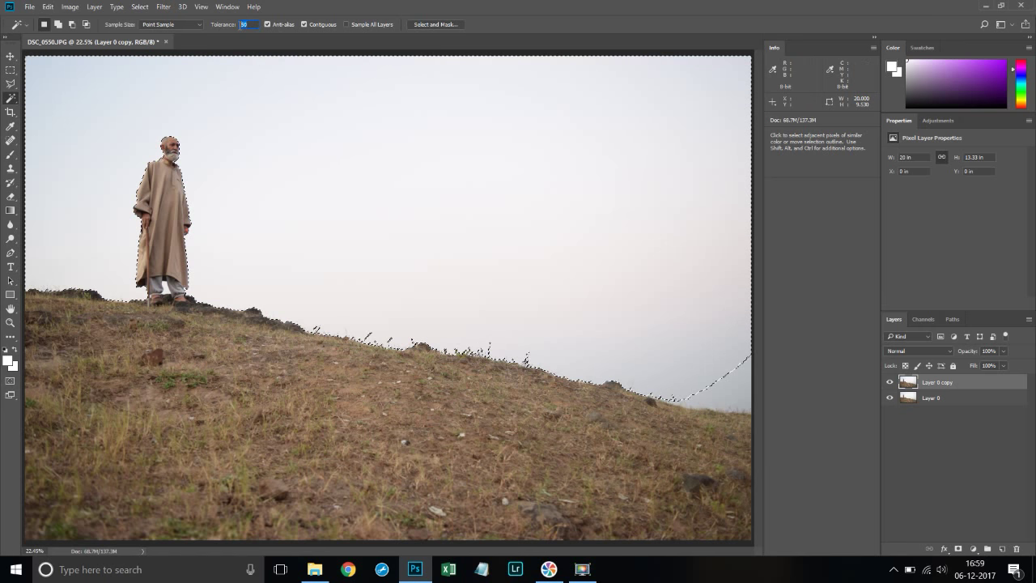
- Select the whole sky at tolerance 32, adding its upper-left corner and the lower-right area above the hill to the selection
click(304, 202)
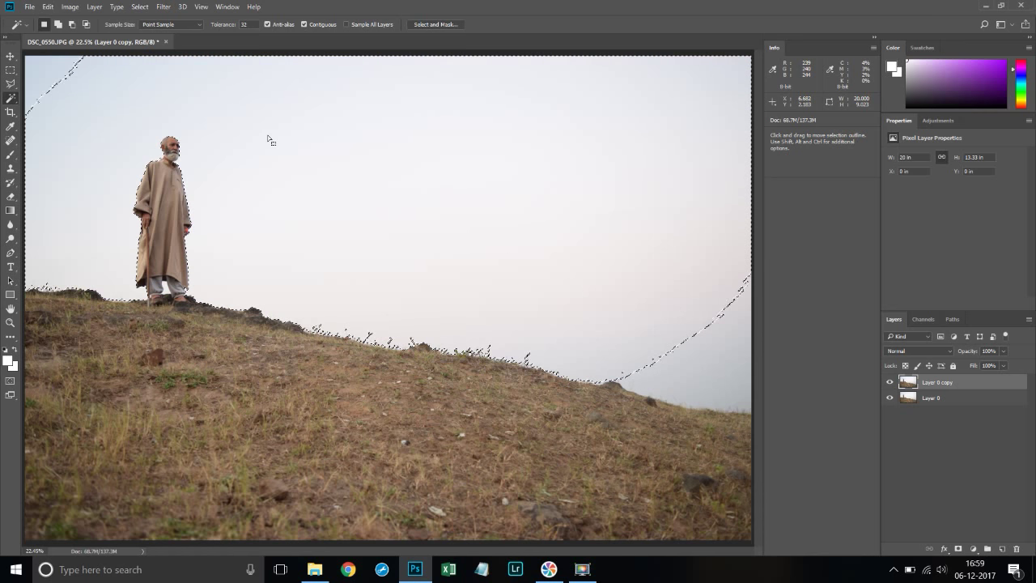
key(shift)
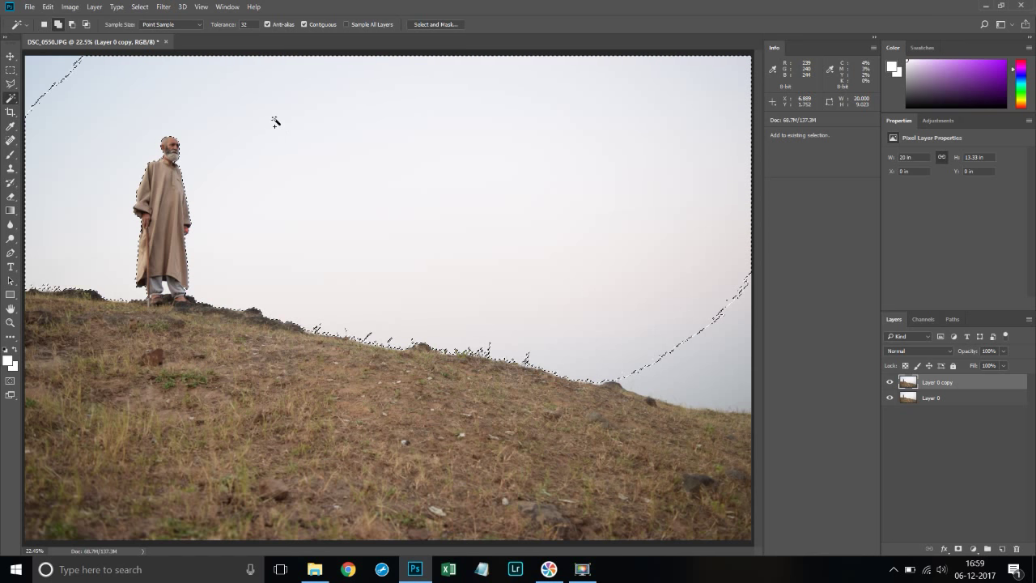
click(41, 73)
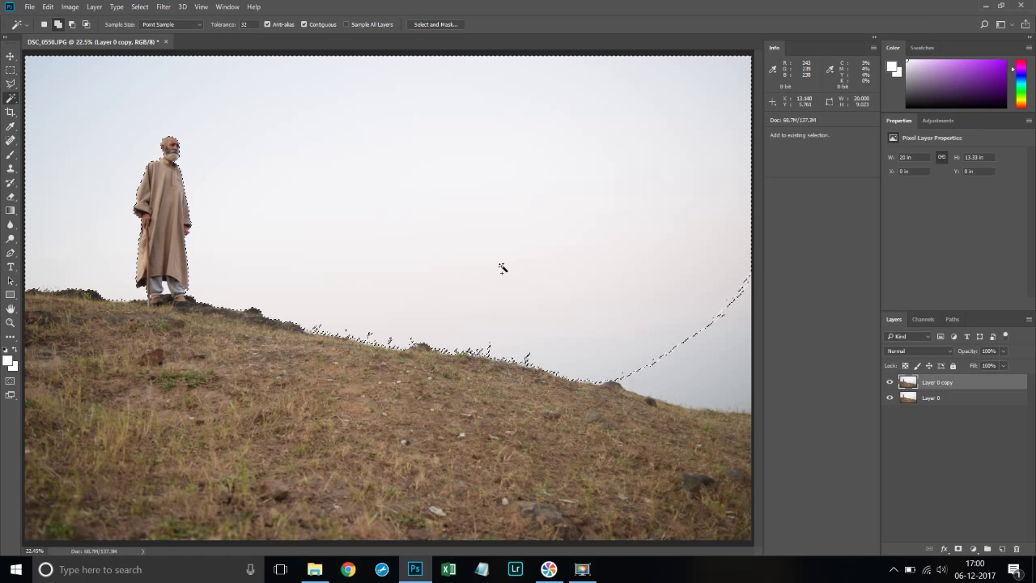
click(715, 365)
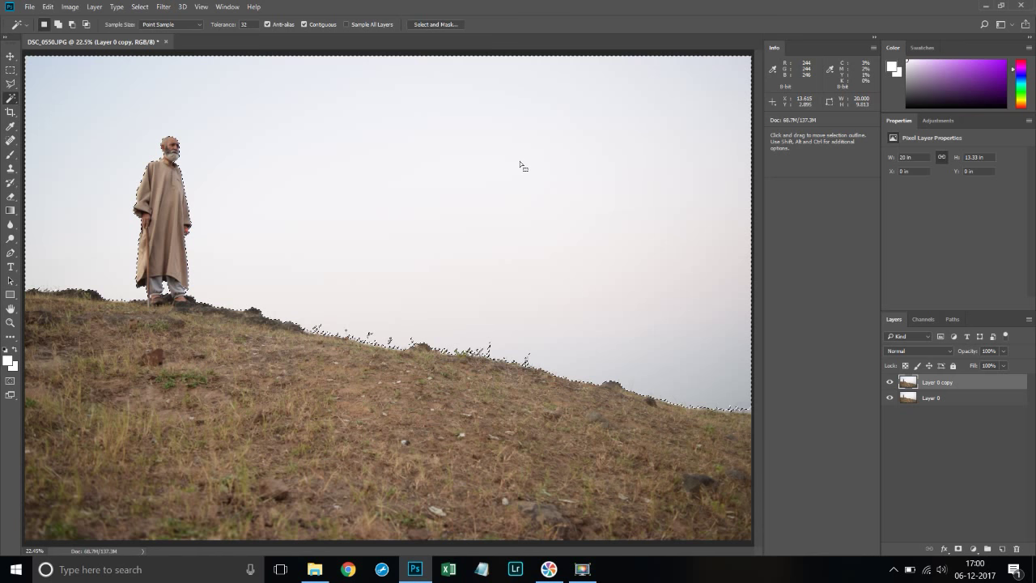
- Delete the selected sky from Layer 0 copy with Layer 0 hidden, and clear the selection
key(Delete)
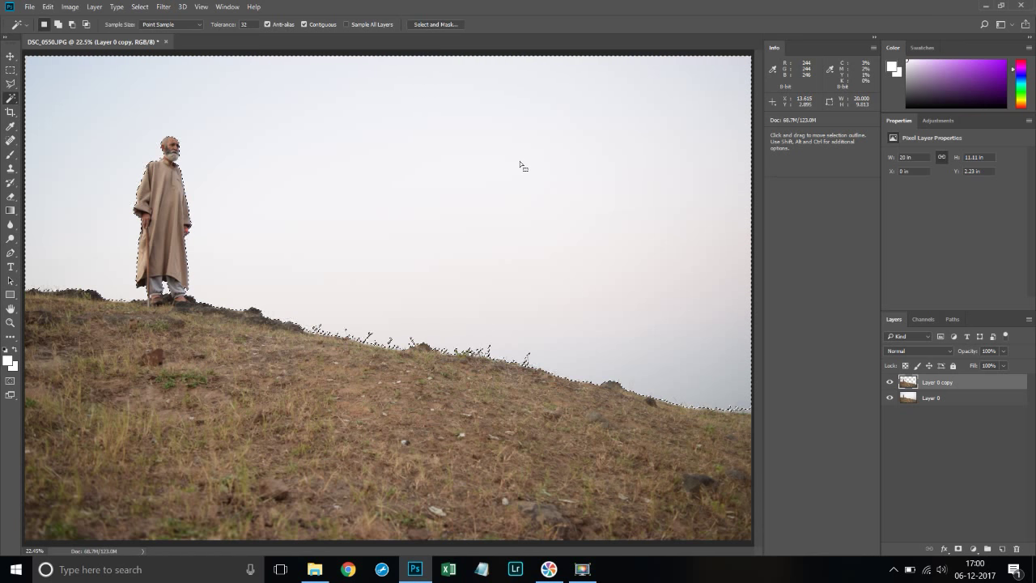
click(890, 398)
key(Delete)
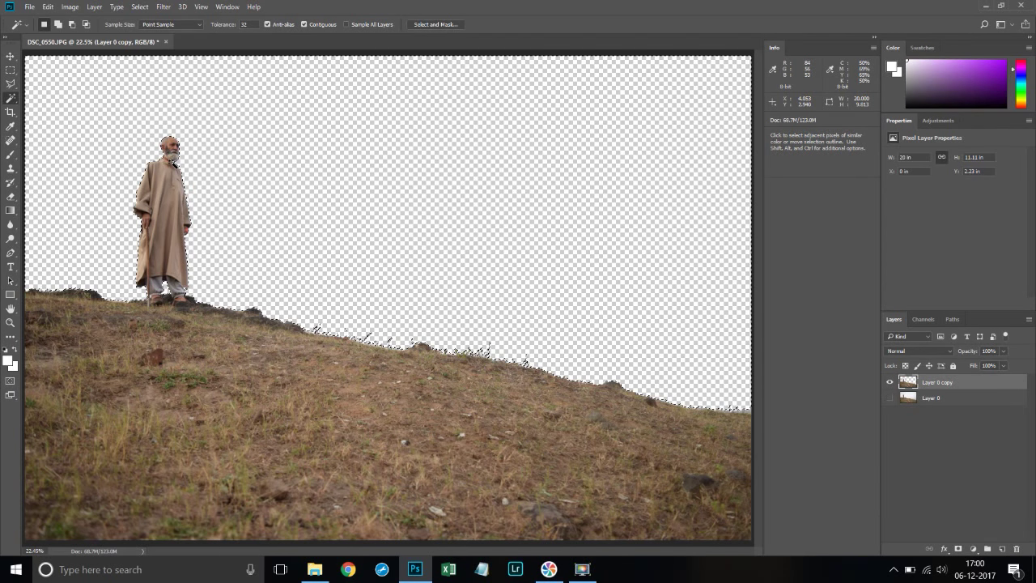
key(ctrl+d)
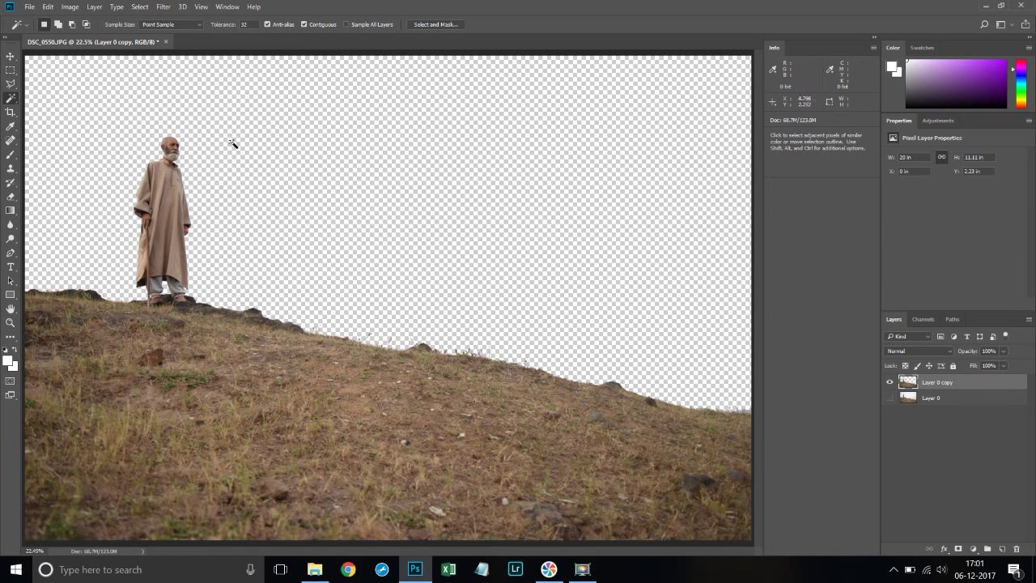
- Open the cloud-2446592_1280 image from the Video 2 - Using Selections folder
click(28, 6)
click(37, 33)
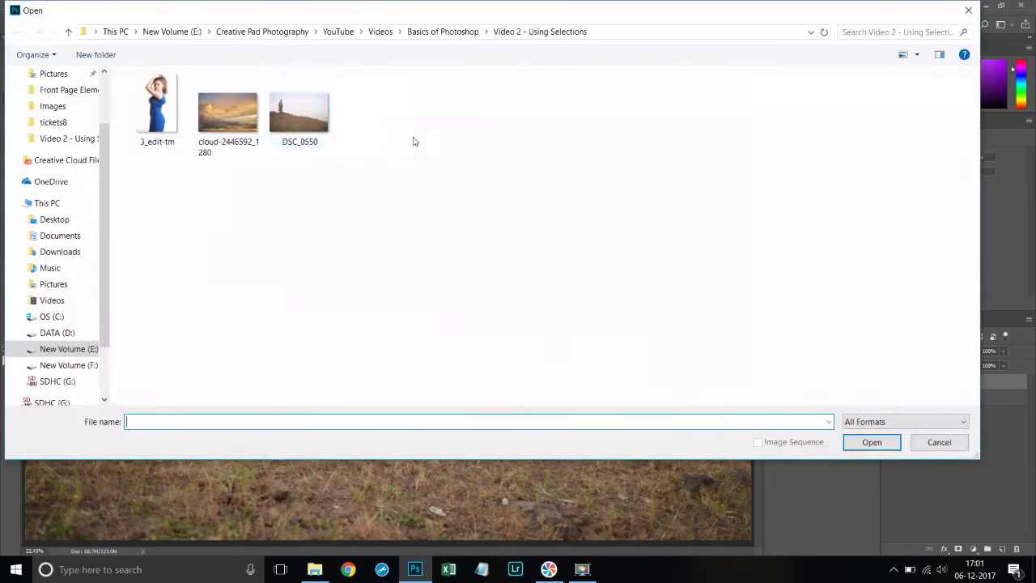
click(245, 122)
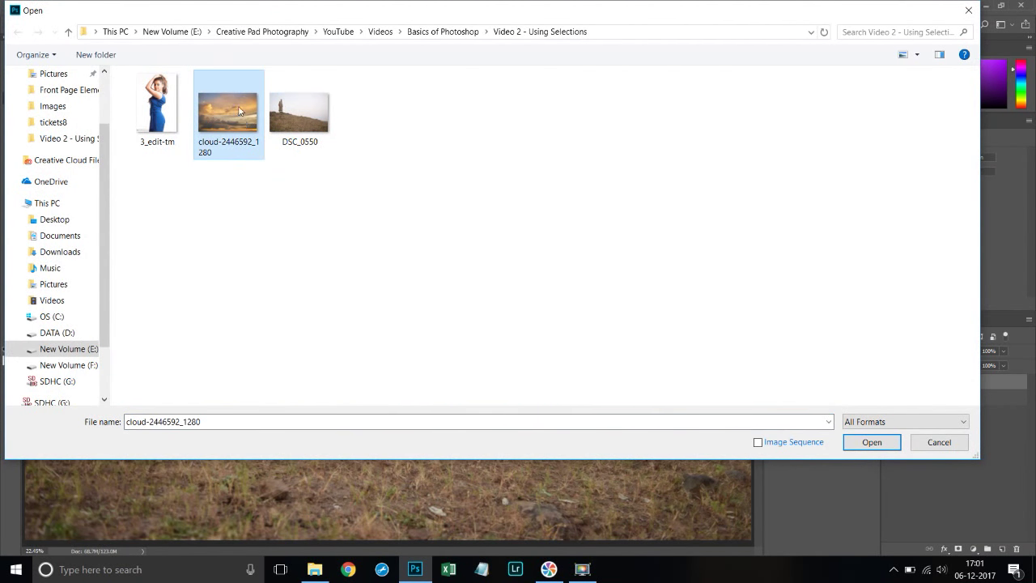
double_click(242, 117)
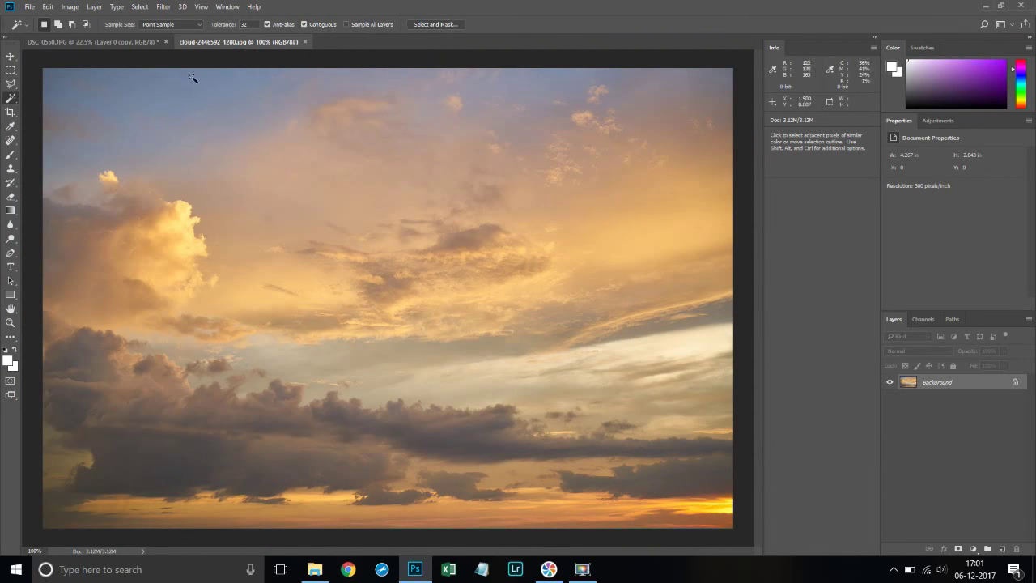
- Copy the cloud image into the DSC_0550.JPG document as a new layer and close the cloud document
drag(246, 47, 298, 91)
click(11, 56)
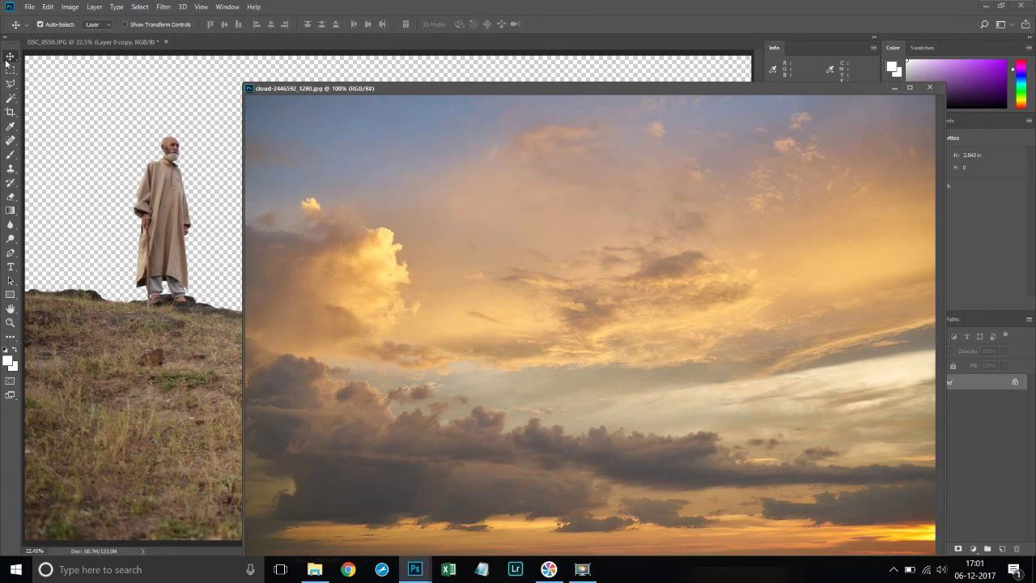
drag(283, 91, 217, 47)
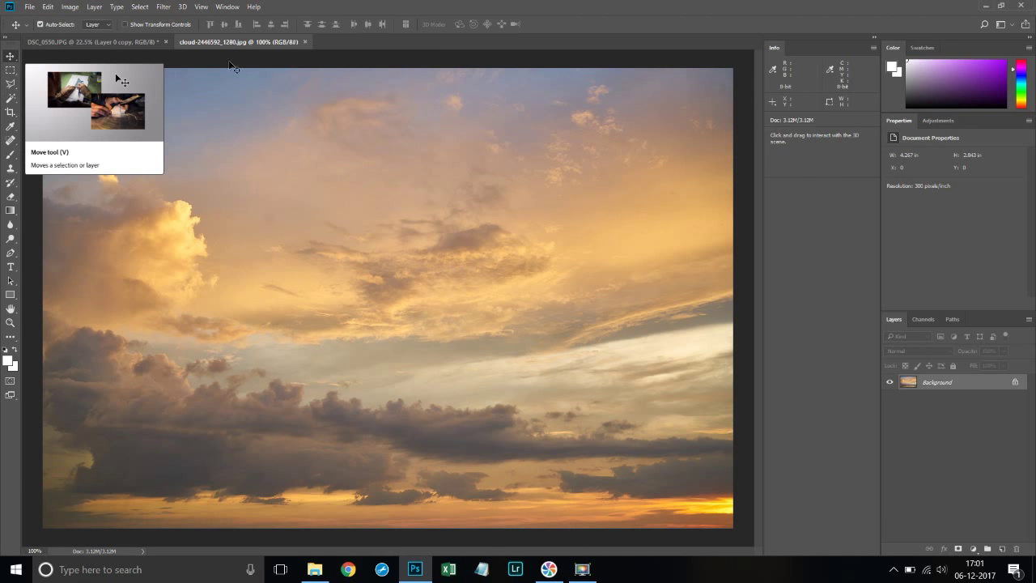
drag(250, 41, 521, 172)
drag(467, 216, 236, 146)
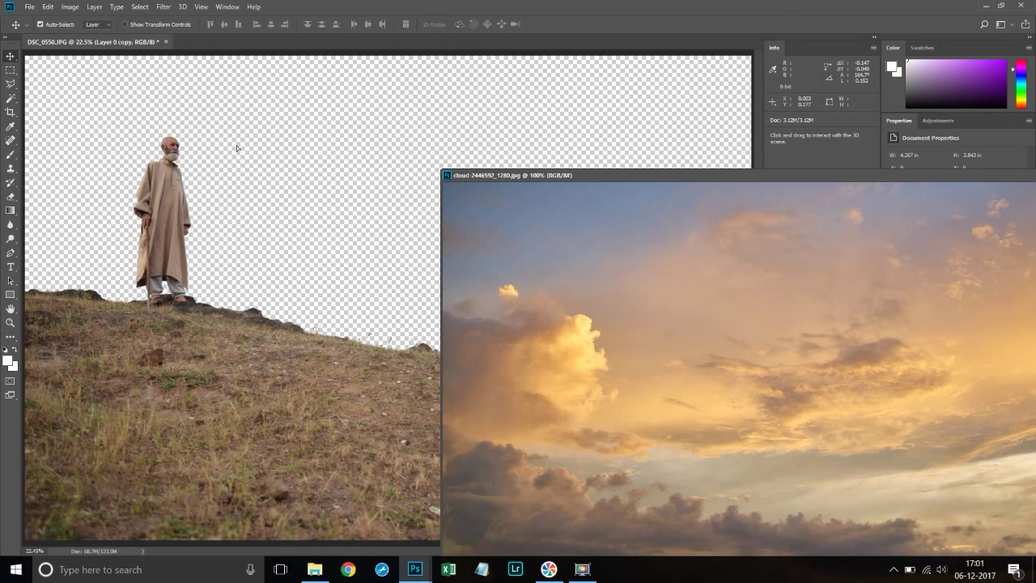
drag(955, 175, 665, 167)
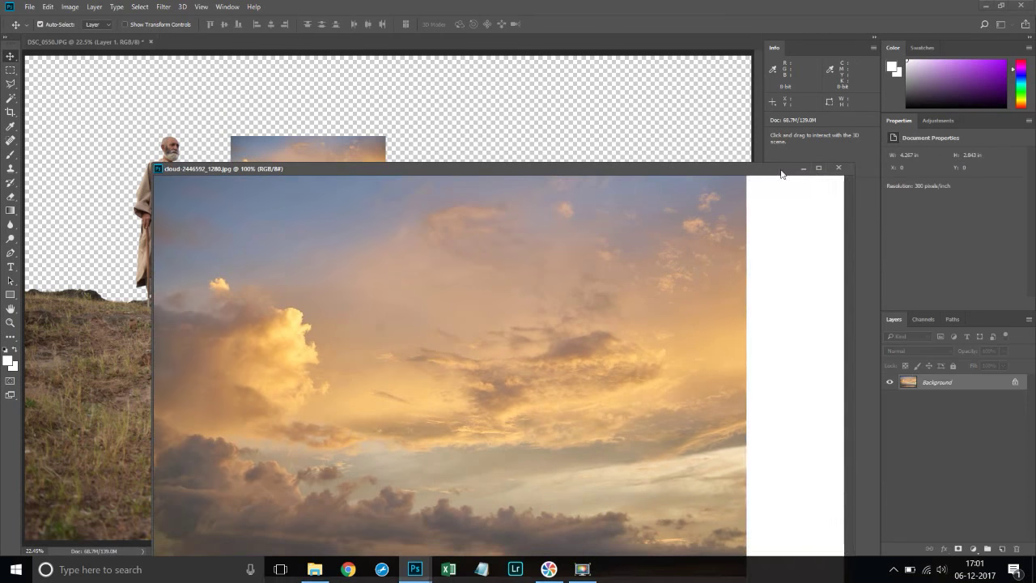
click(837, 168)
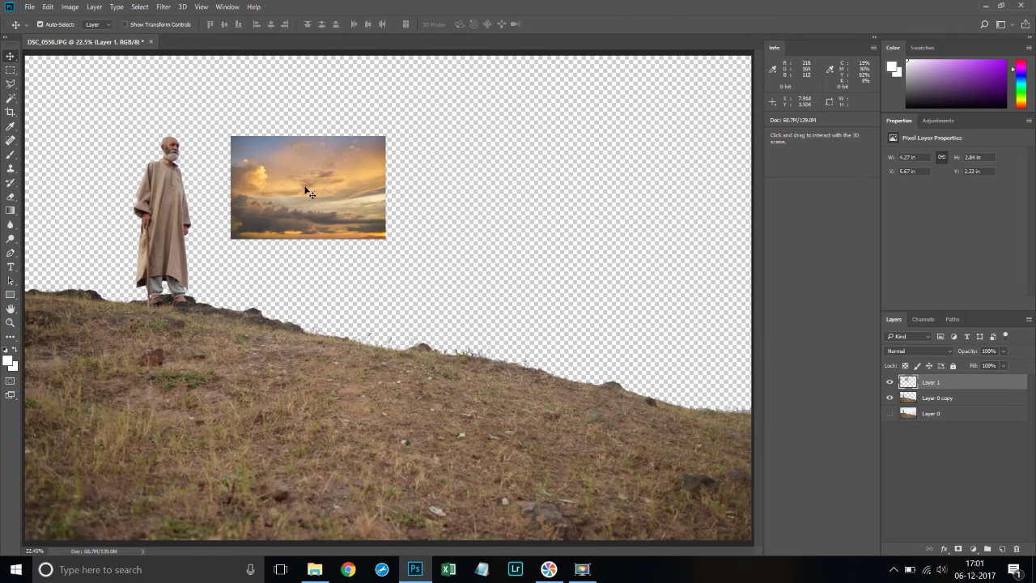
- Move the small cloud picture to several spots within the transparent sky area beside the man
drag(306, 194, 418, 217)
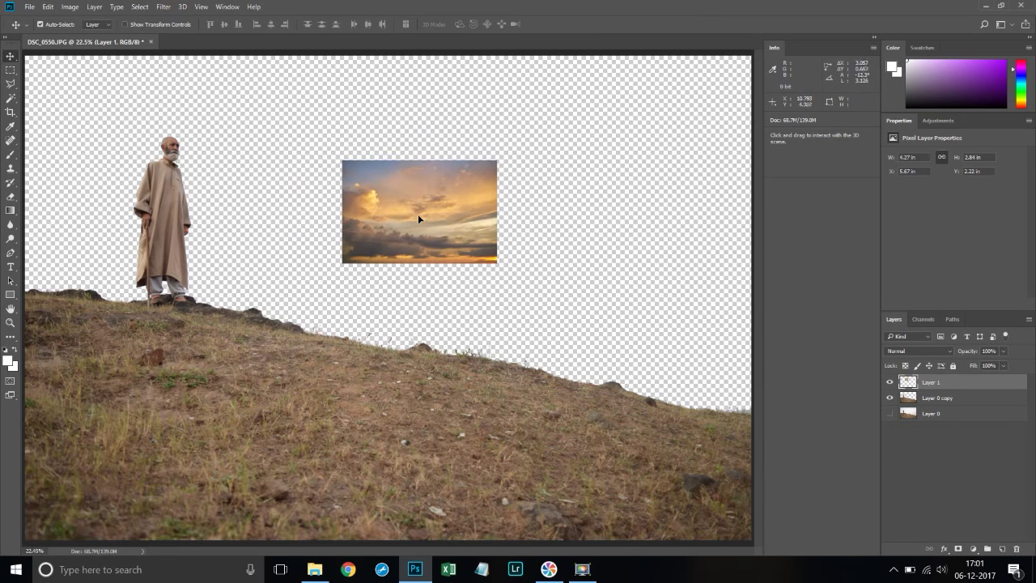
drag(422, 208, 400, 144)
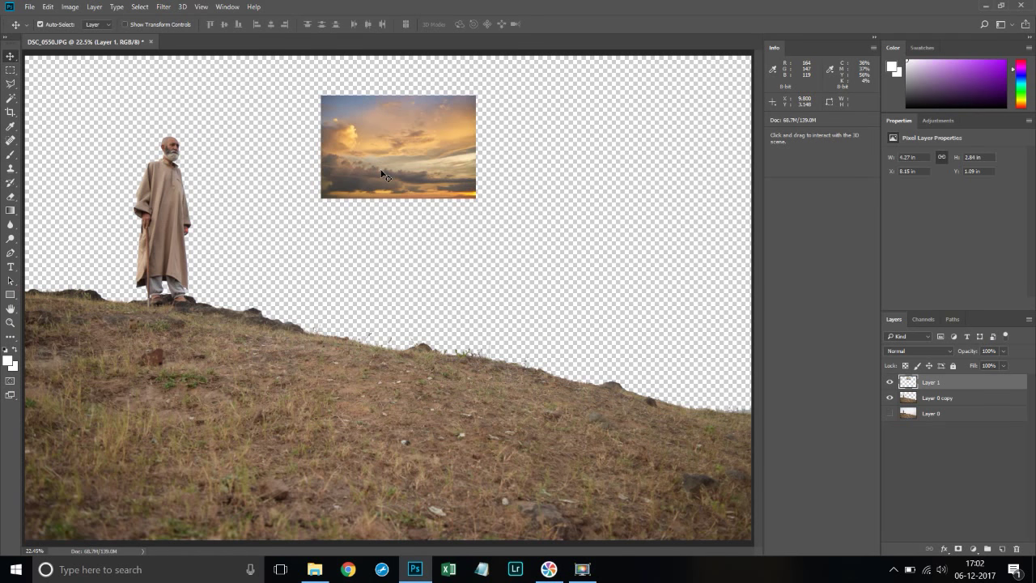
drag(395, 157, 488, 191)
drag(510, 229, 294, 152)
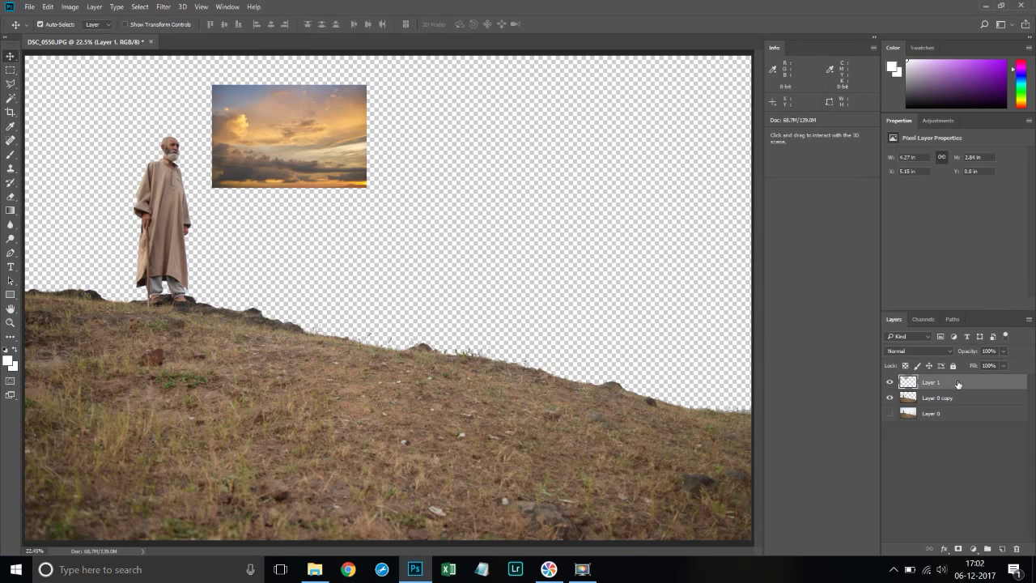
- Place Layer 1 beneath Layer 0 copy and align the cloud picture with the canvas's upper-left corner
drag(960, 383, 963, 401)
drag(327, 157, 234, 173)
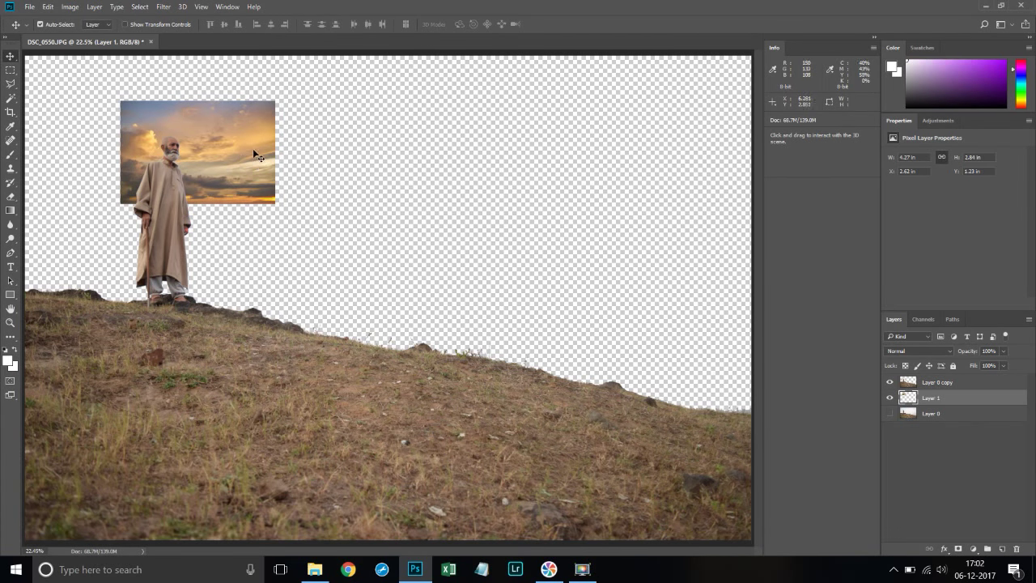
drag(235, 168, 131, 121)
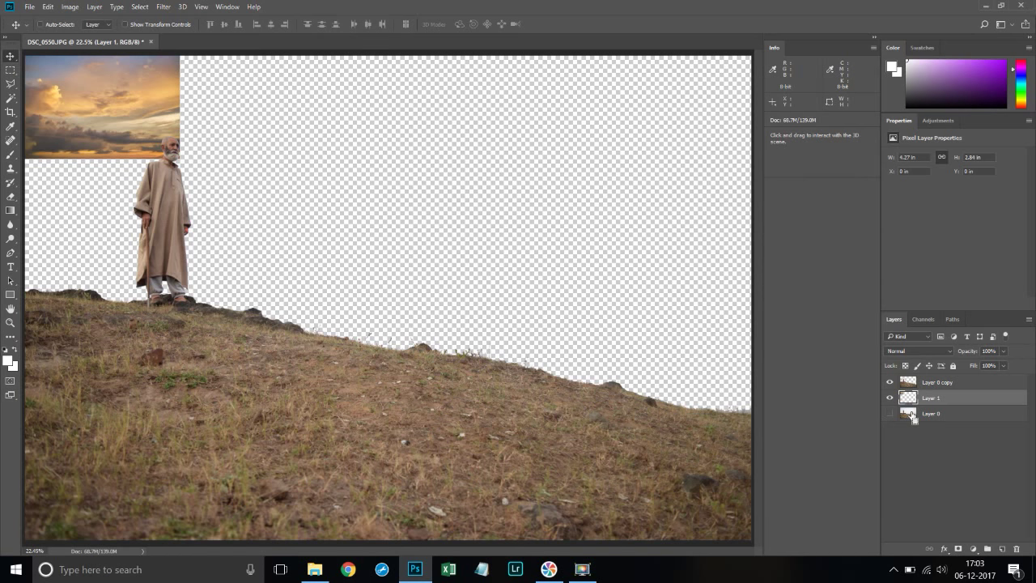
- Scale the cloud layer proportionally to about 471% so that it fills the canvas behind the man and hill
key(ctrl+t)
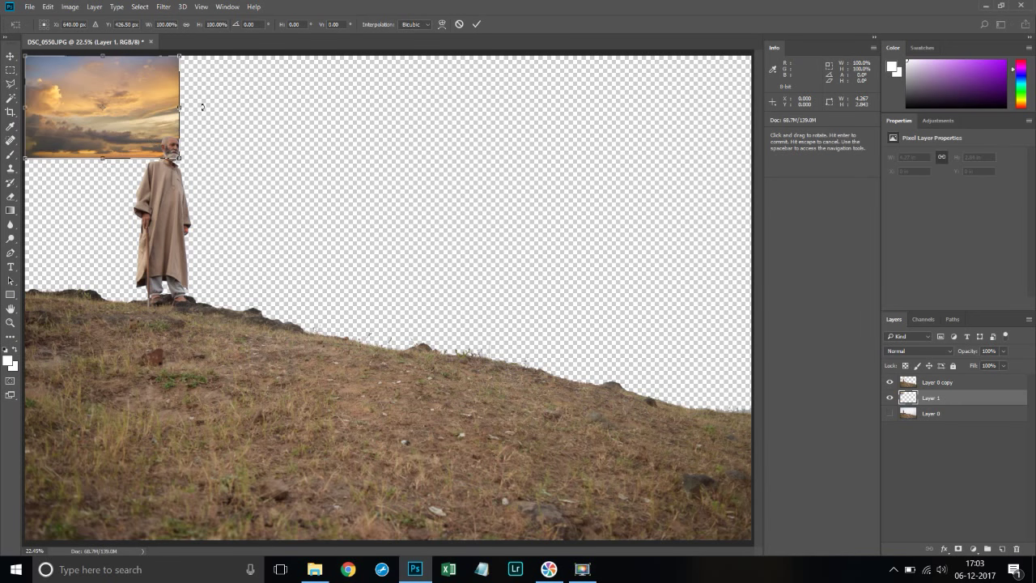
drag(179, 158, 797, 481)
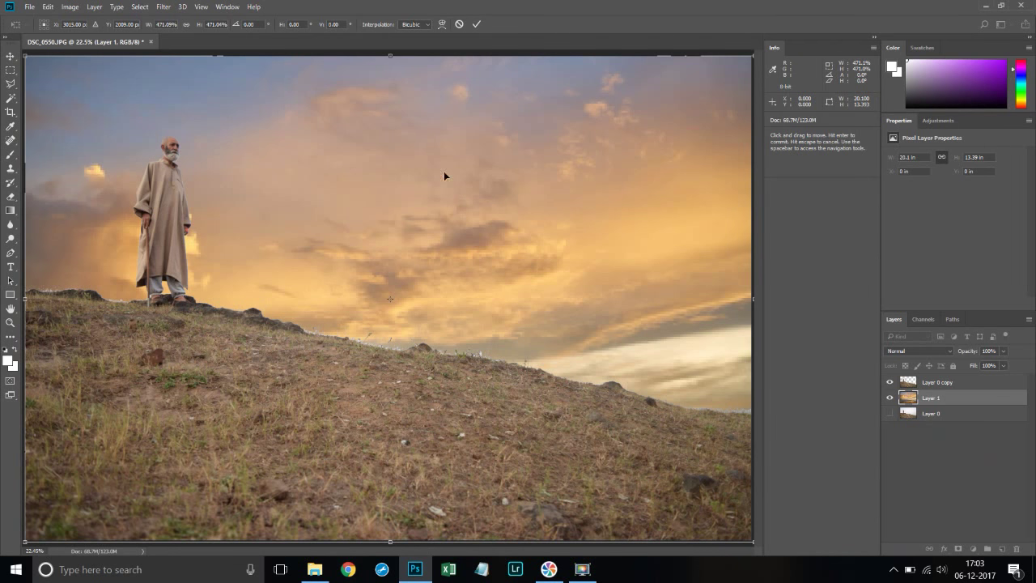
key(Return)
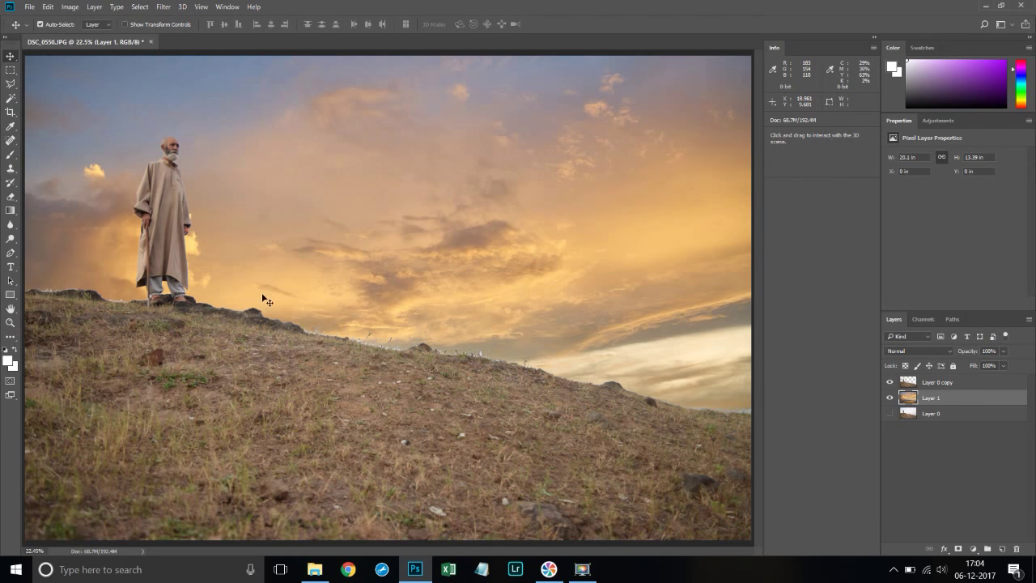
click(136, 7)
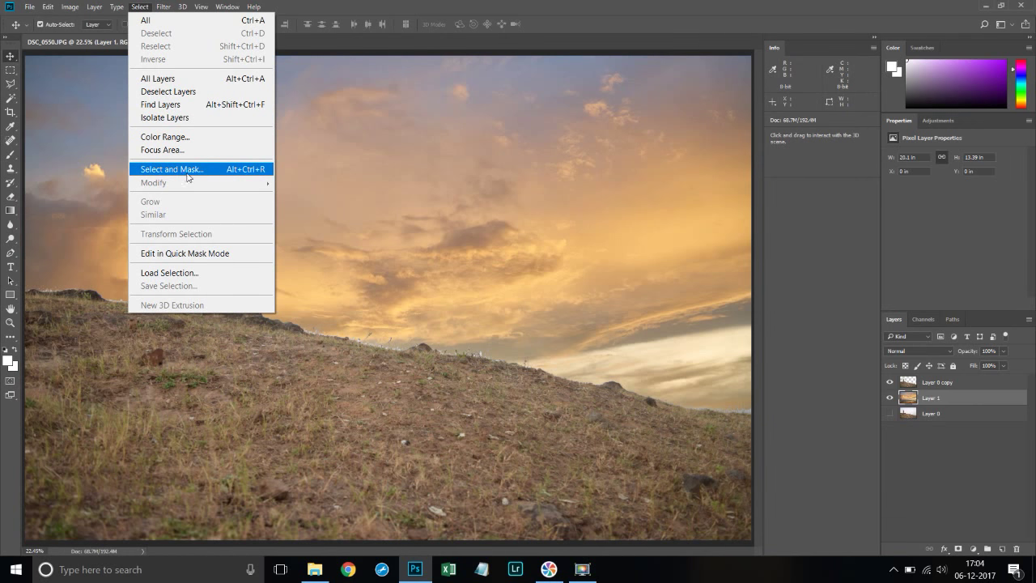
click(274, 398)
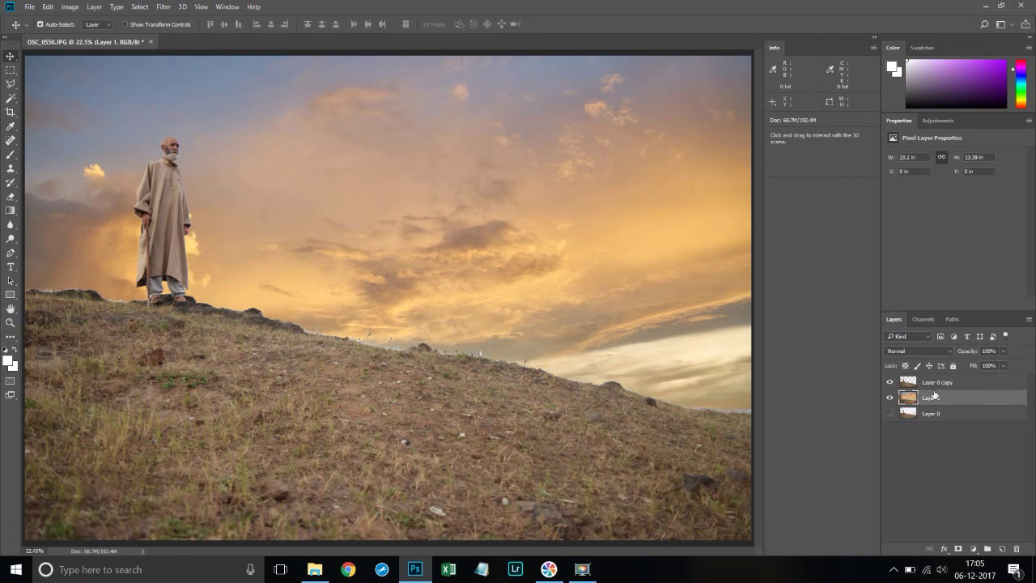
click(29, 7)
click(78, 157)
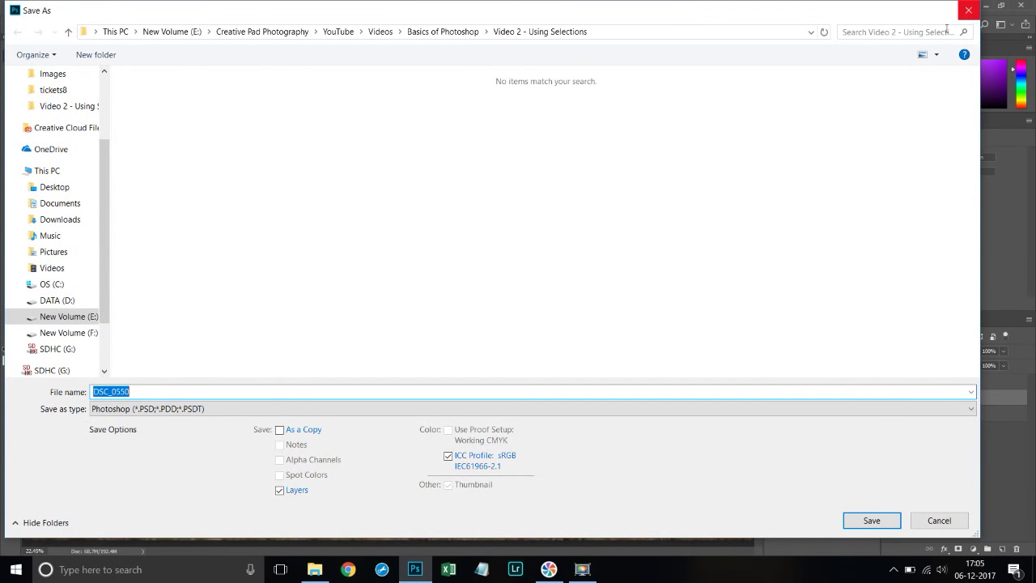
click(484, 408)
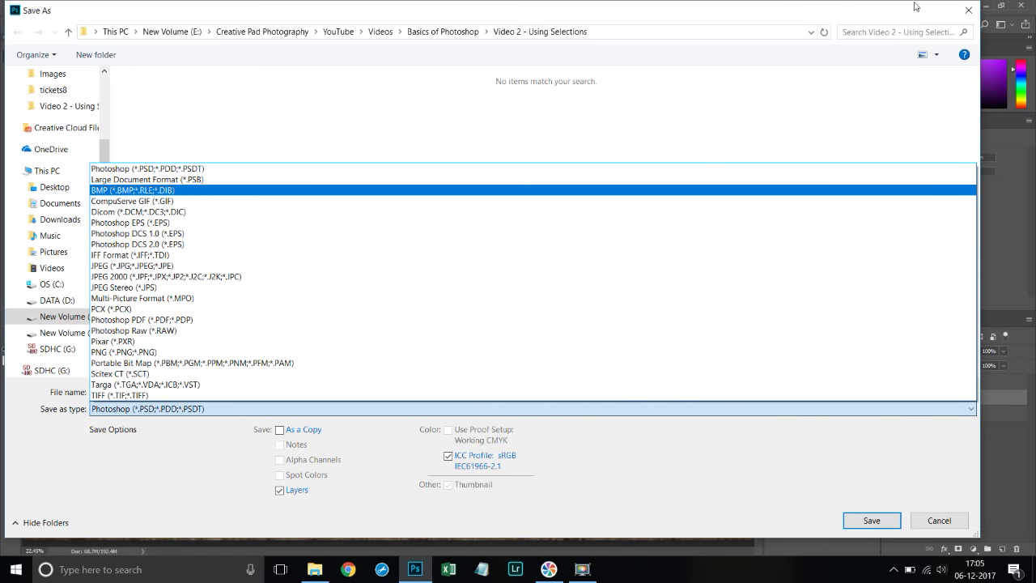
click(966, 10)
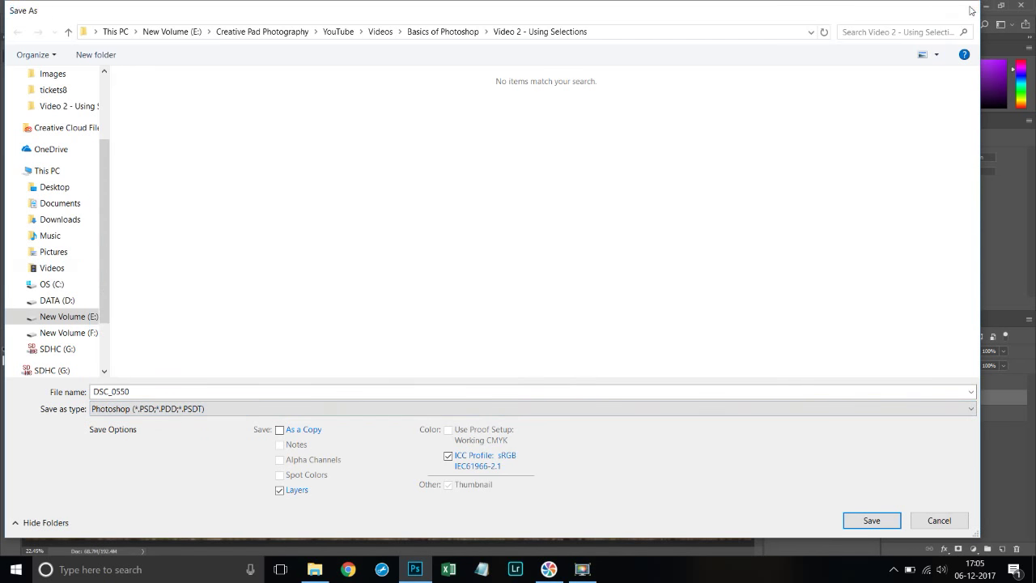
click(967, 10)
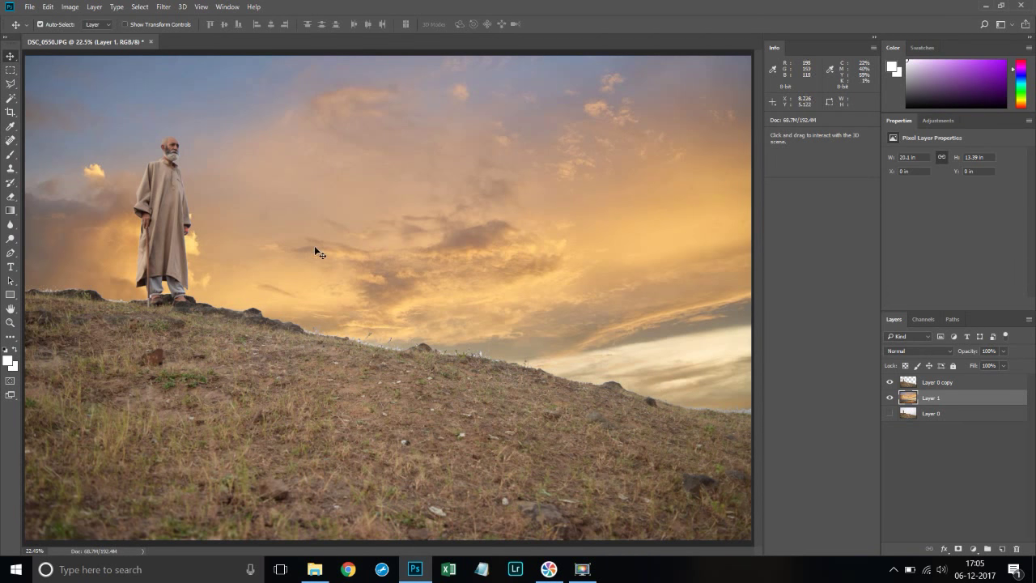
- Open the 3_edit-tm image of the woman in the blue dress from the Video 2 - Using Selections folder
click(29, 7)
click(44, 29)
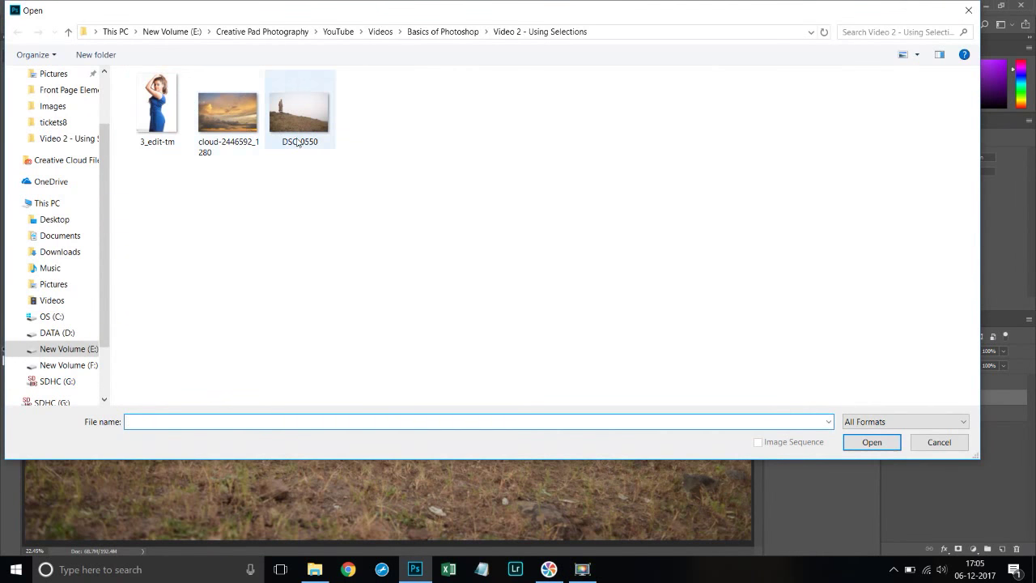
double_click(142, 112)
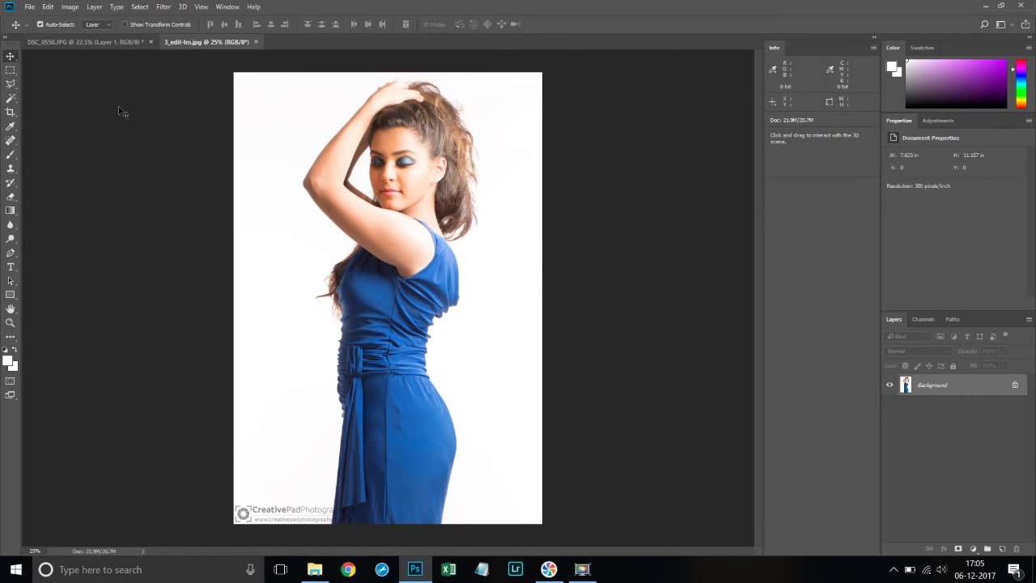
- Select the white backdrop around the woman with the Magic Wand tool and clear that selection
click(9, 101)
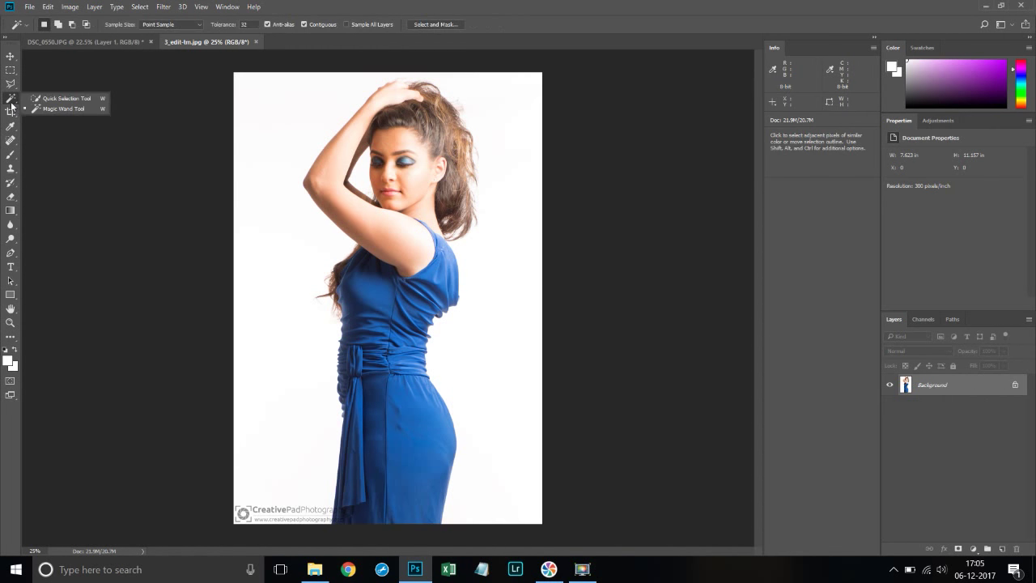
click(52, 109)
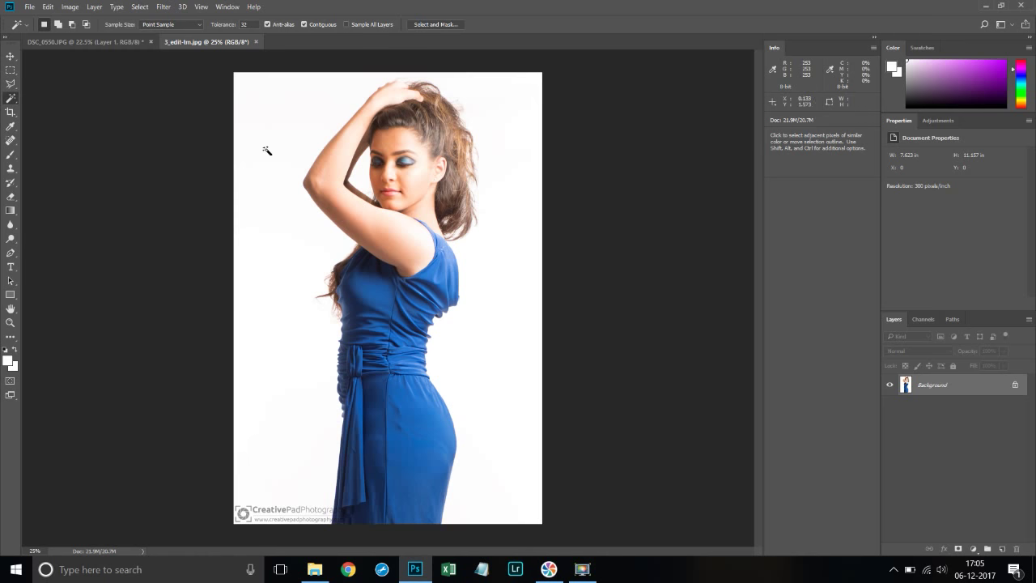
click(307, 245)
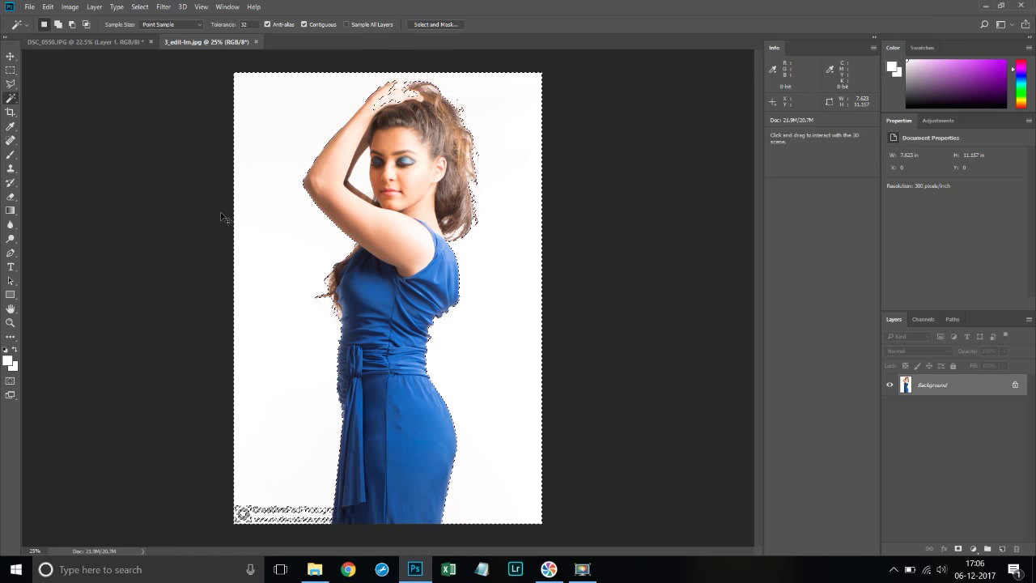
key(ctrl+d)
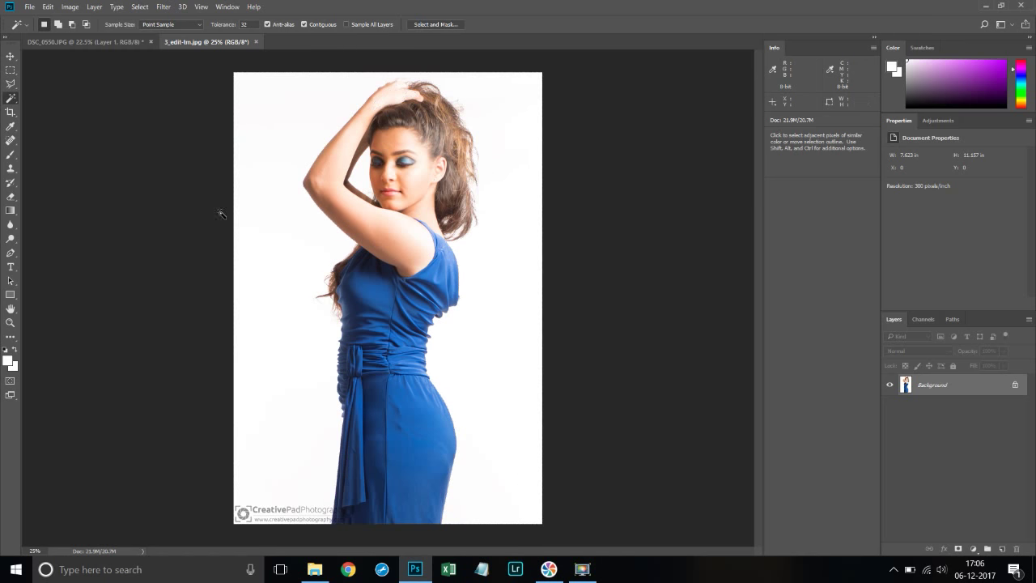
- Select the white backdrop on both sides of the woman with the Quick Selection tool
right_click(11, 100)
click(40, 98)
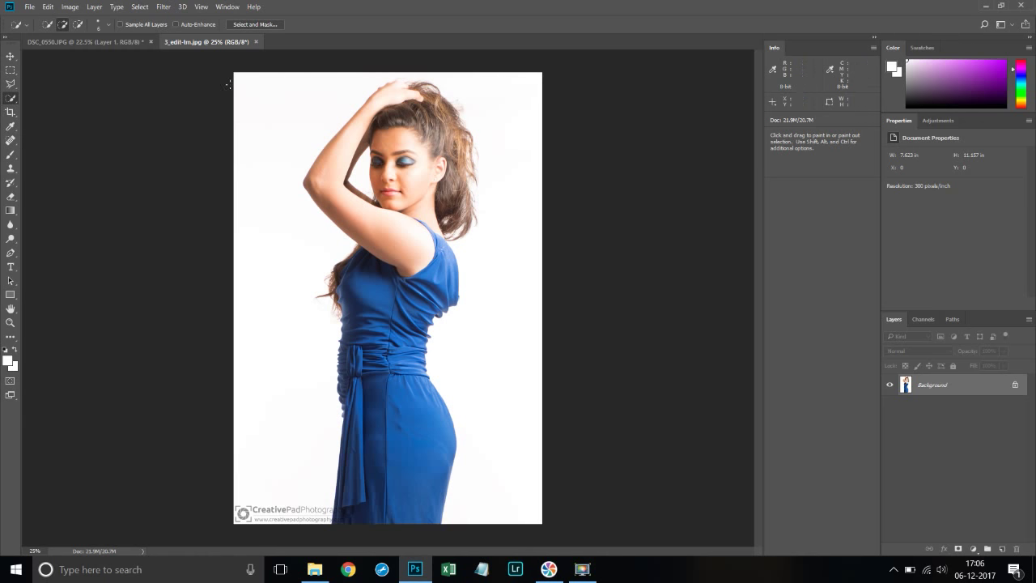
drag(237, 76, 288, 129)
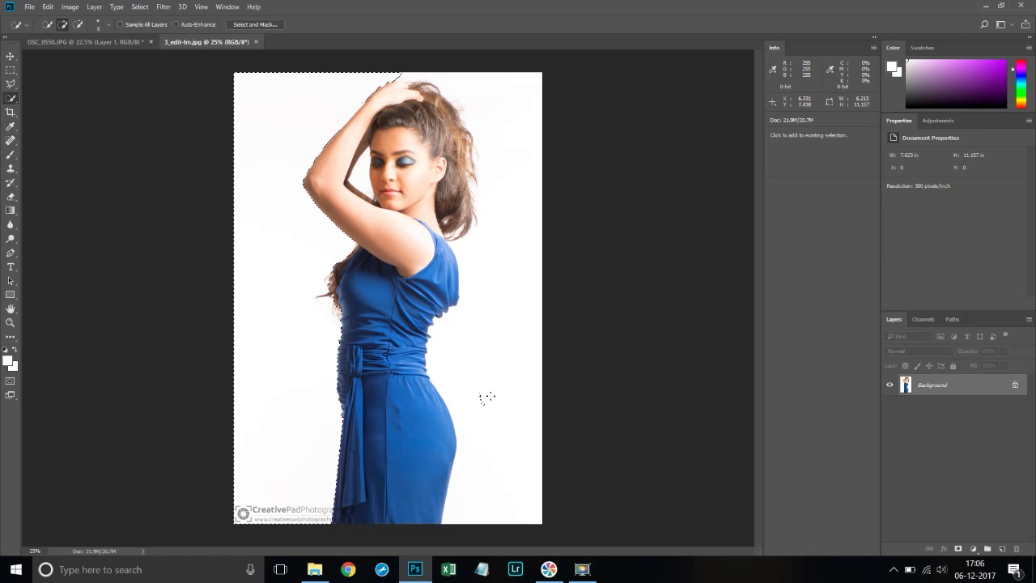
mouse_move(478, 394)
mouse_down()
mouse_move(480, 340)
mouse_move(508, 321)
mouse_up()
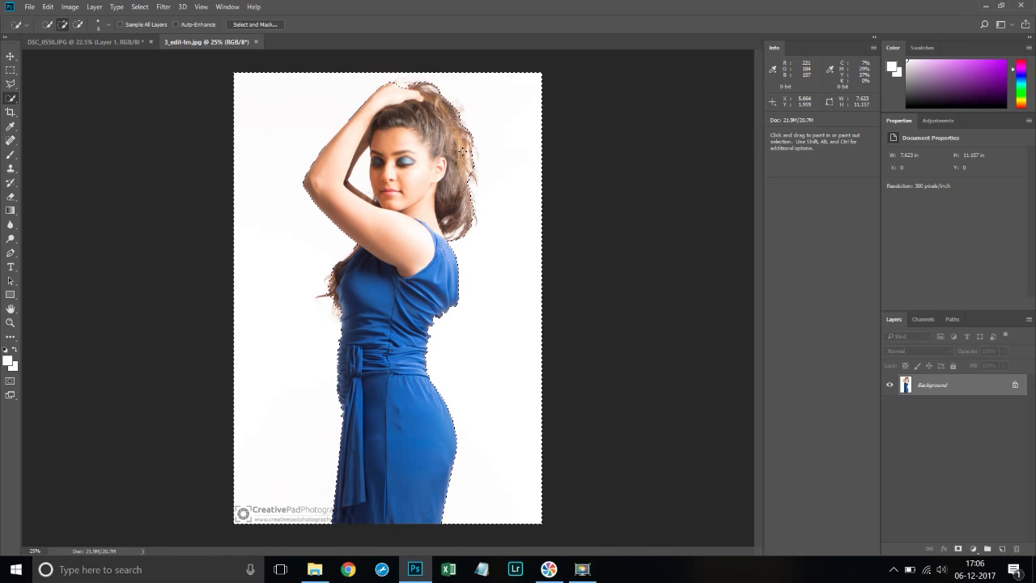
- Convert the locked Background into a regular layer, delete the selected white backdrop and clear the selection
click(1014, 384)
double_click(971, 384)
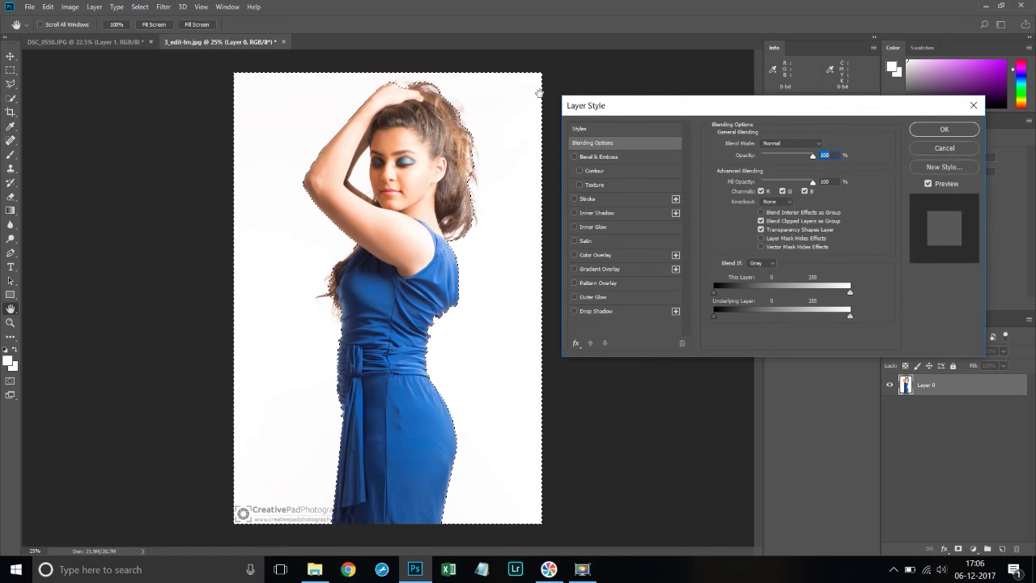
click(940, 128)
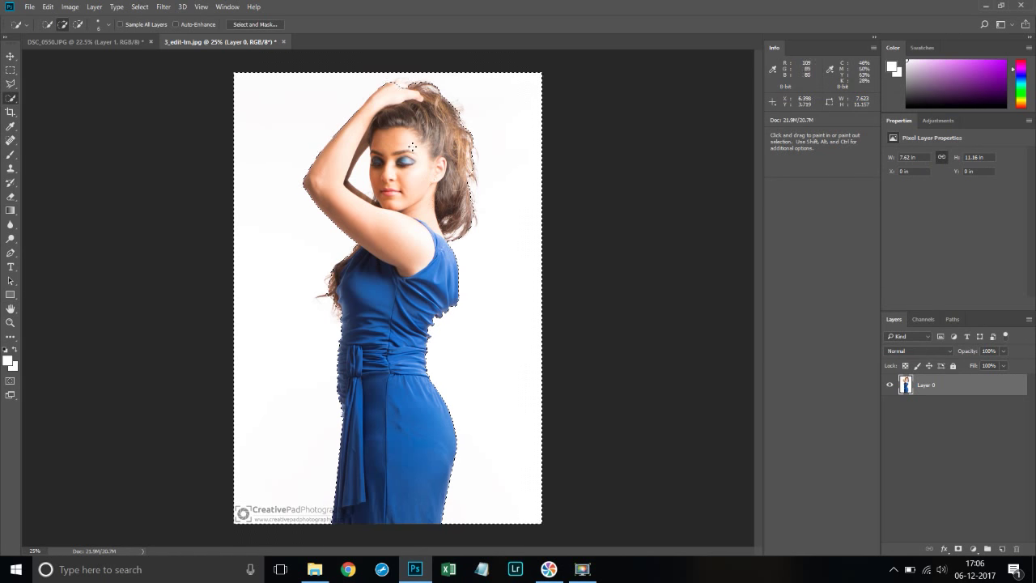
key(Delete)
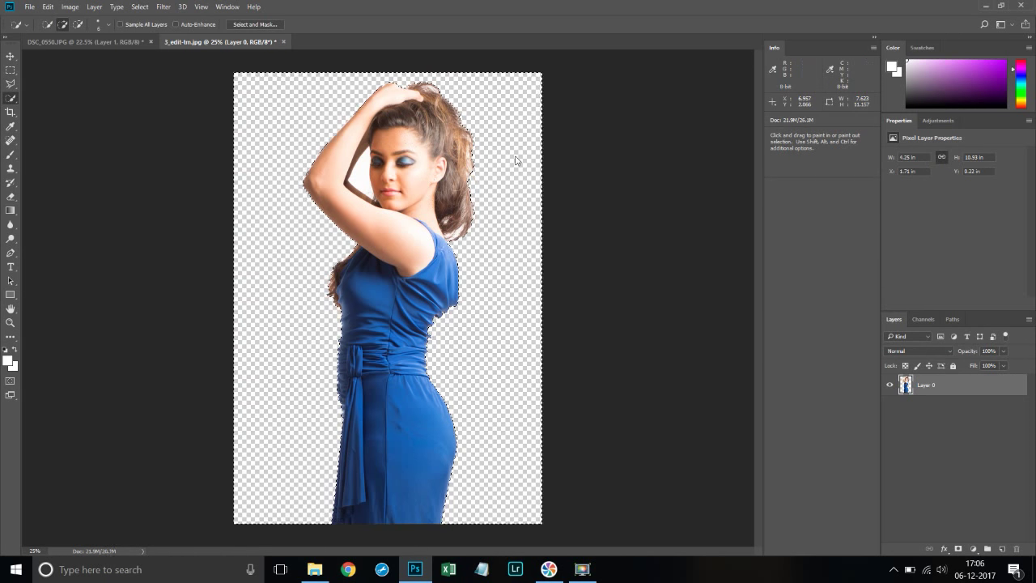
key(ctrl+d)
- Remove the remaining white patch between the woman's raised arm and her face, and clear the selection
drag(360, 179, 363, 171)
key(Delete)
key(ctrl+d)
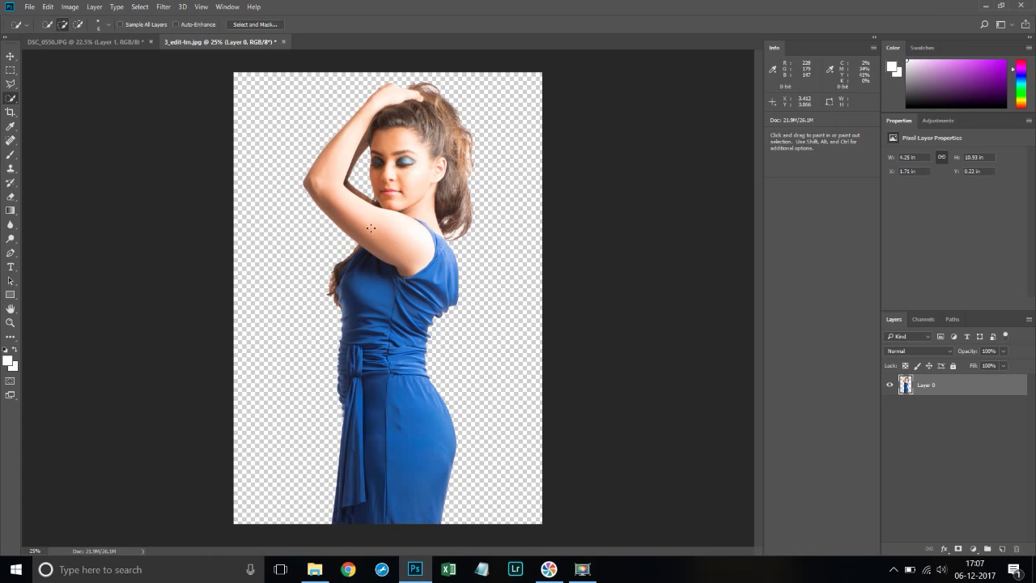
- Create a new 800 x 800 pixel RGB document at 300 pixels/inch with a white background
click(52, 42)
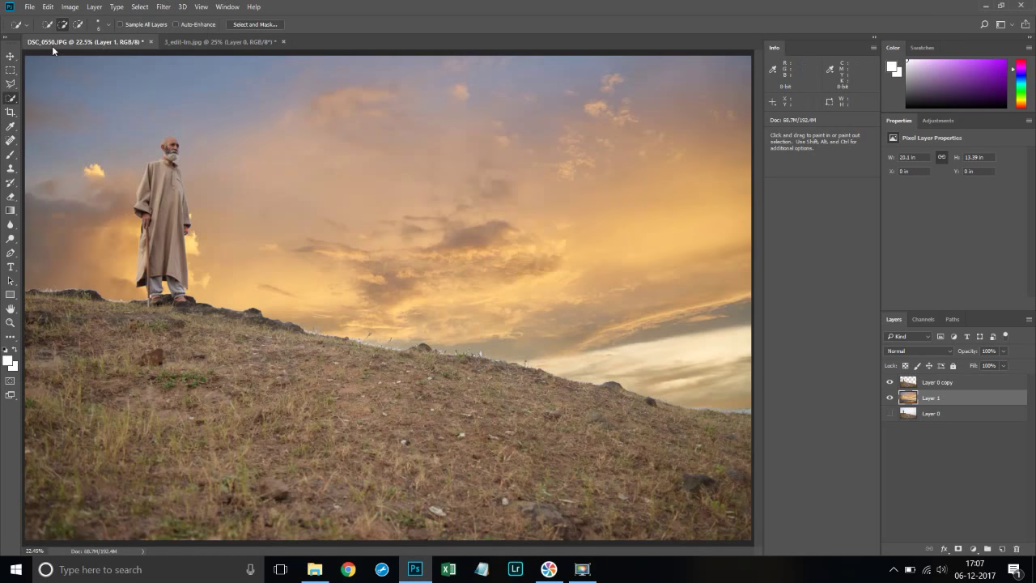
click(194, 42)
click(29, 7)
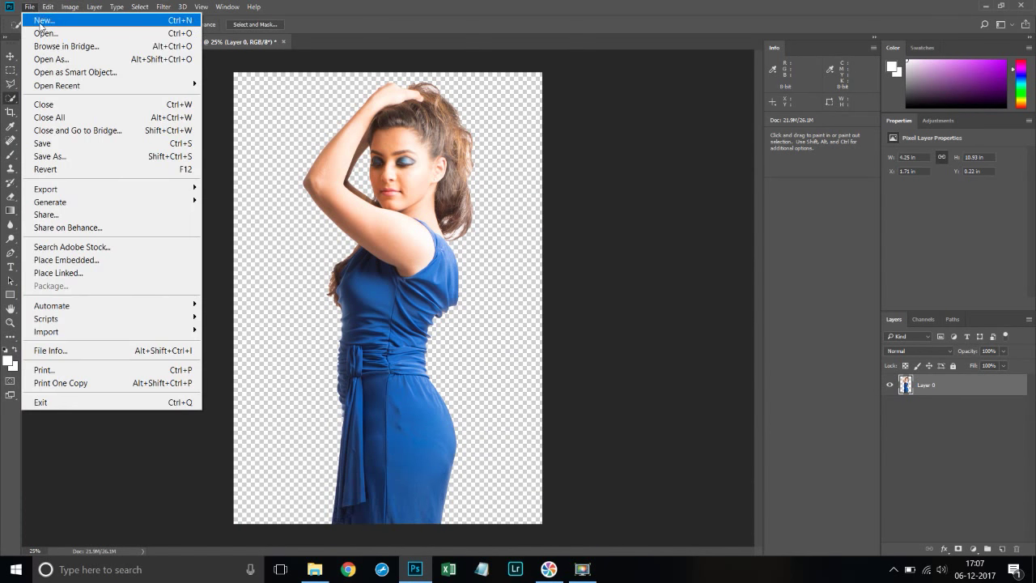
click(36, 17)
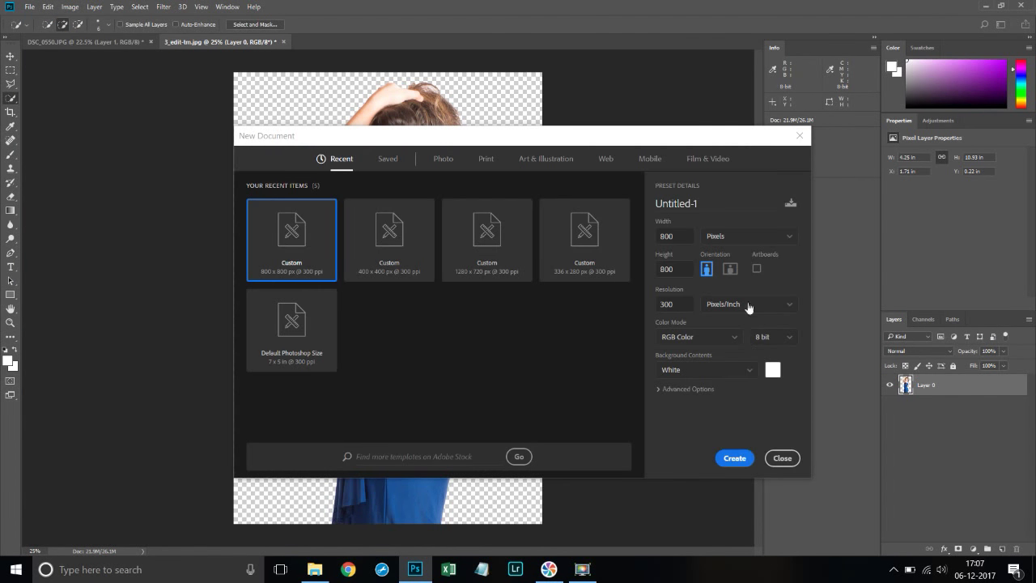
click(734, 458)
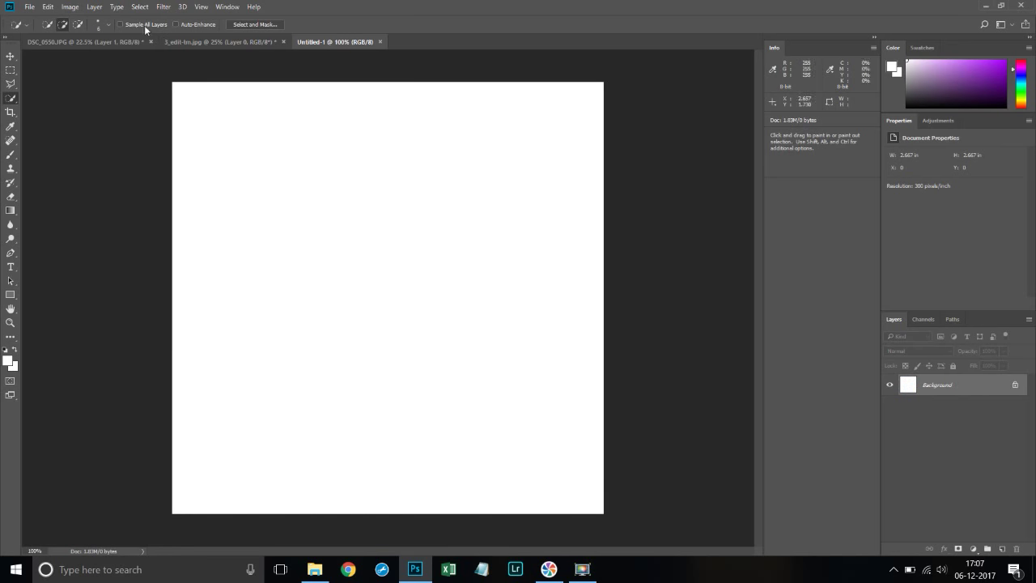
- Fill the new document's background with the solid blue colour 009cff
click(52, 9)
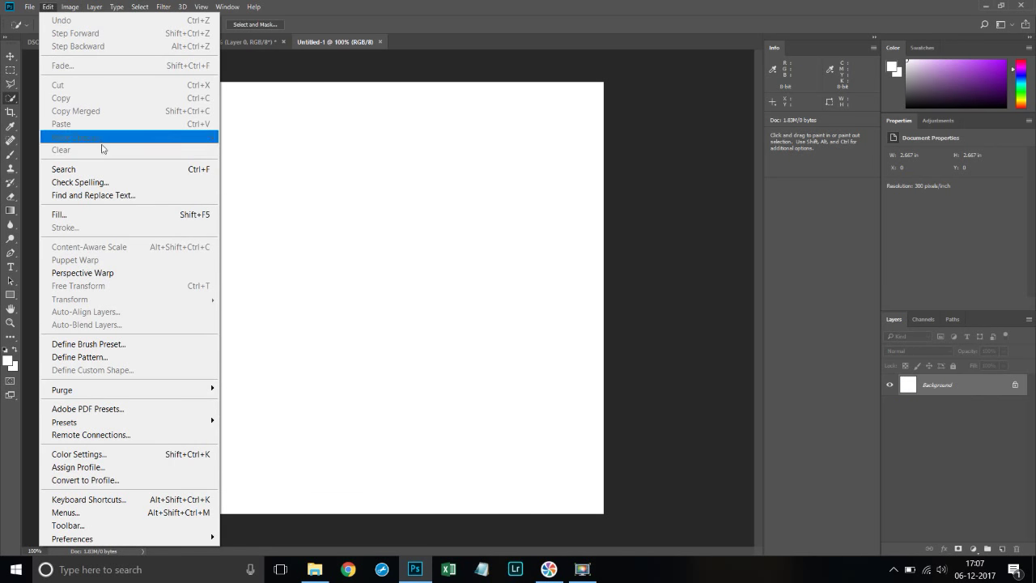
click(202, 215)
click(517, 165)
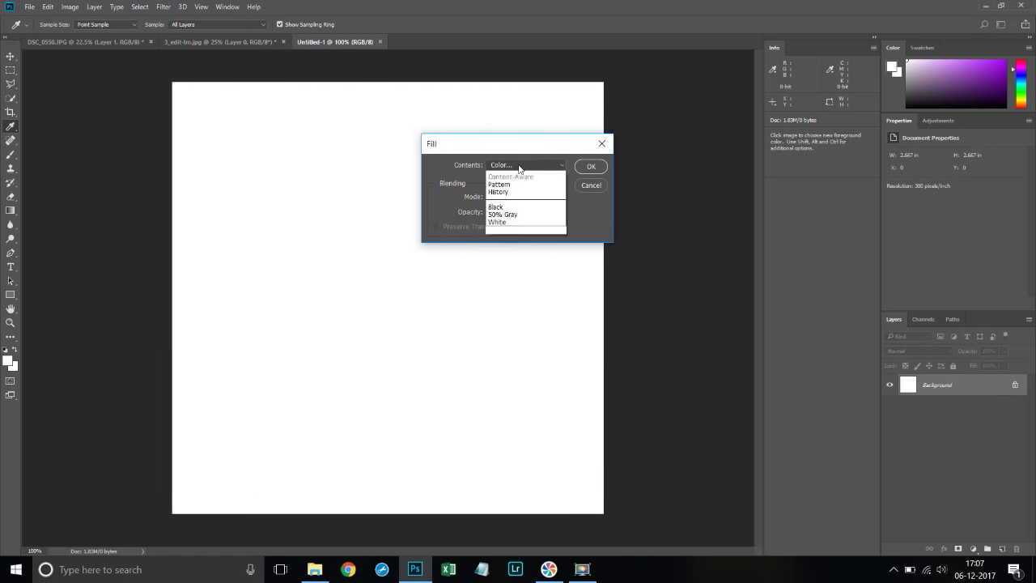
click(498, 187)
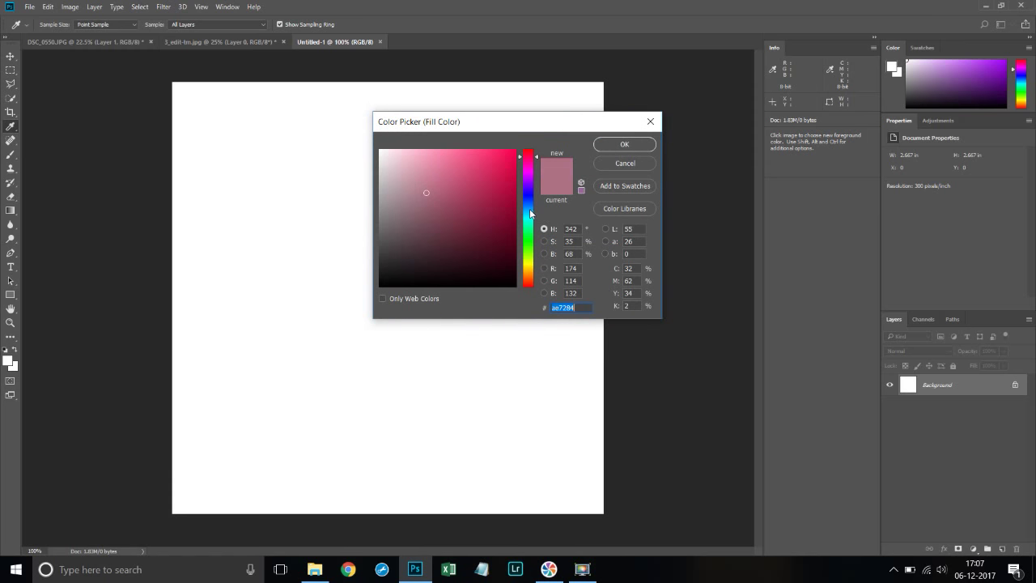
text(009cff)
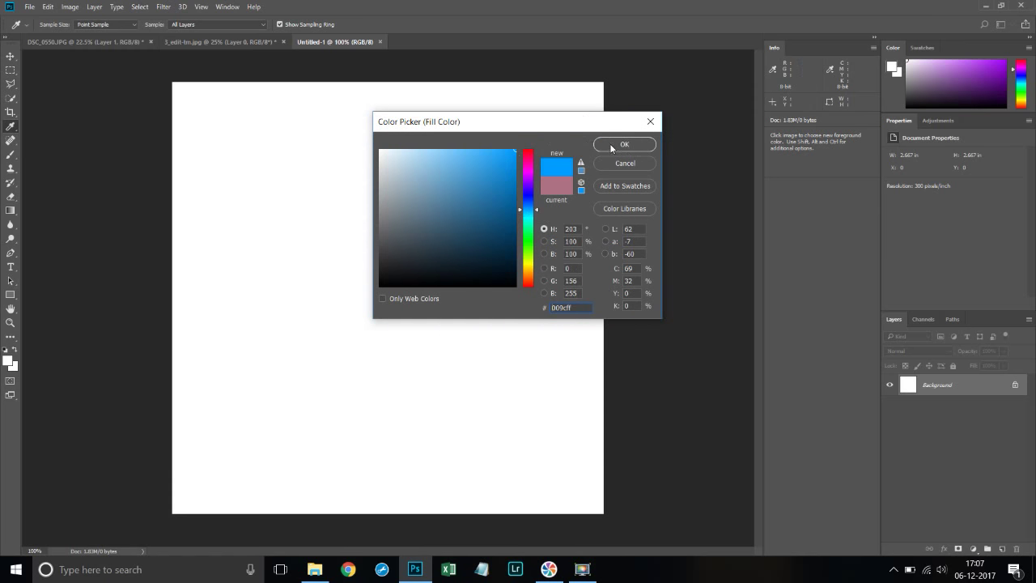
click(613, 146)
click(595, 166)
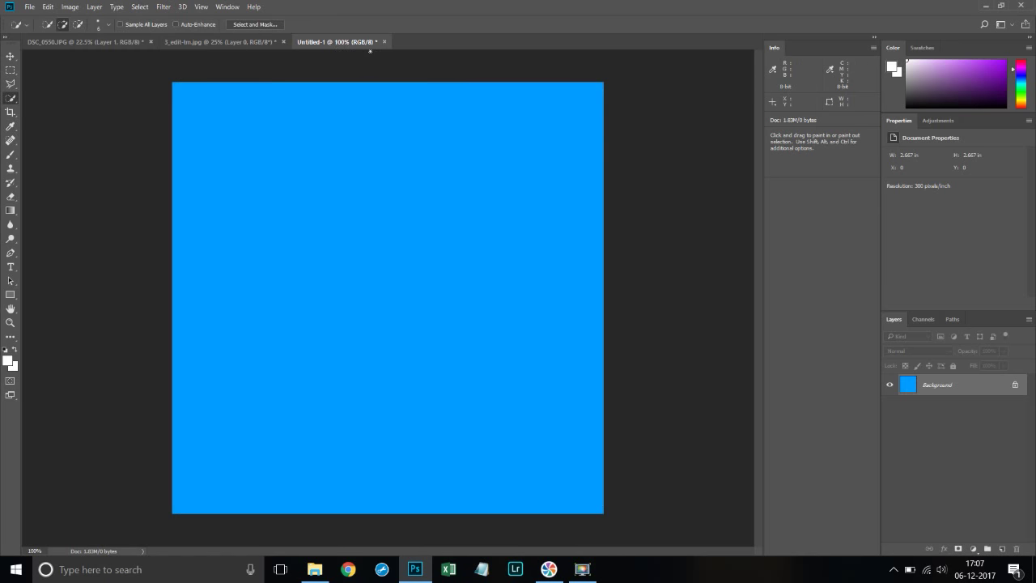
- Copy the blue square into the 3_edit-tm.jpg document as a new layer, accepting the colour conversion, and close the untitled document
key(v)
drag(324, 42, 444, 124)
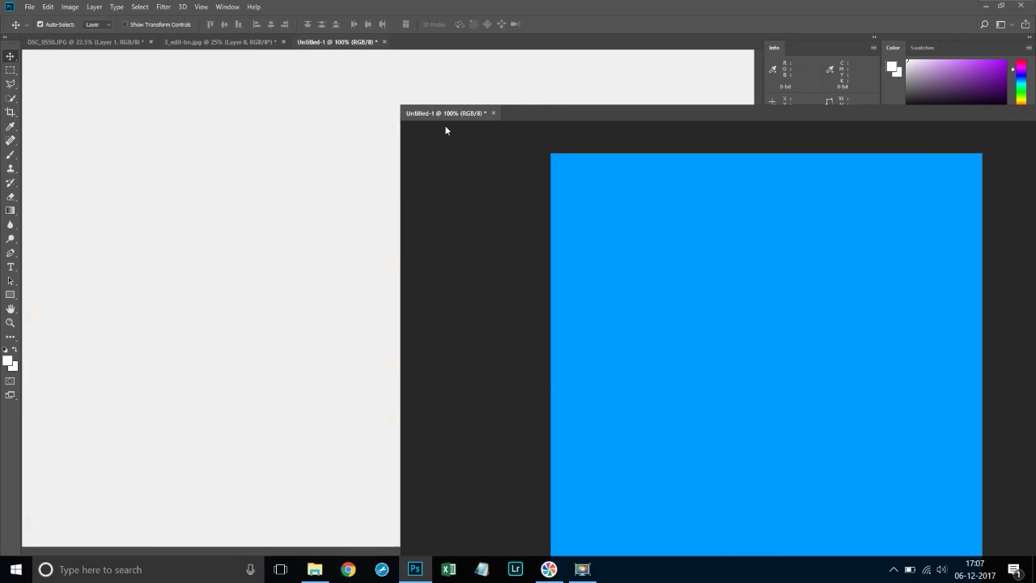
drag(513, 172, 308, 180)
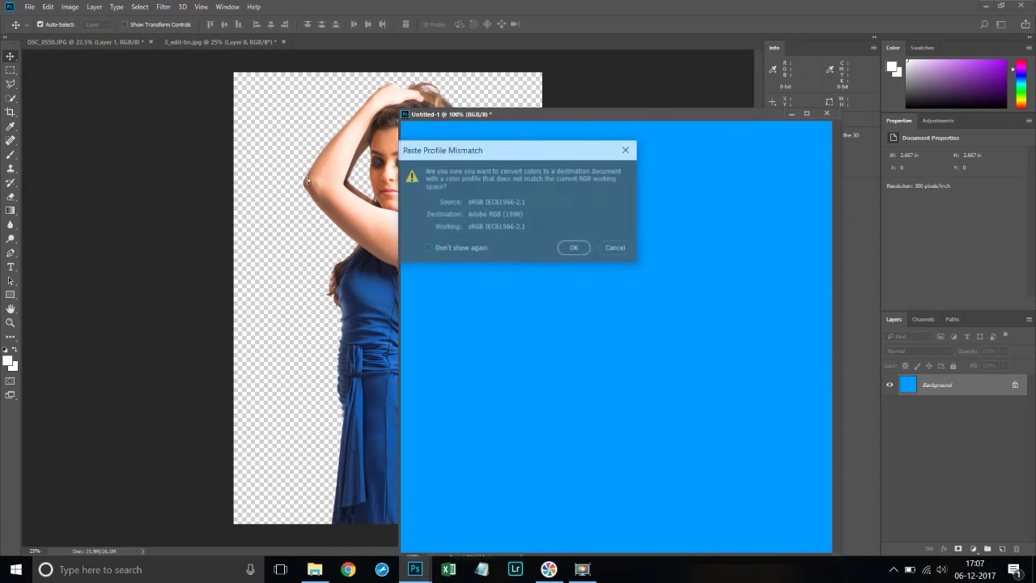
click(575, 249)
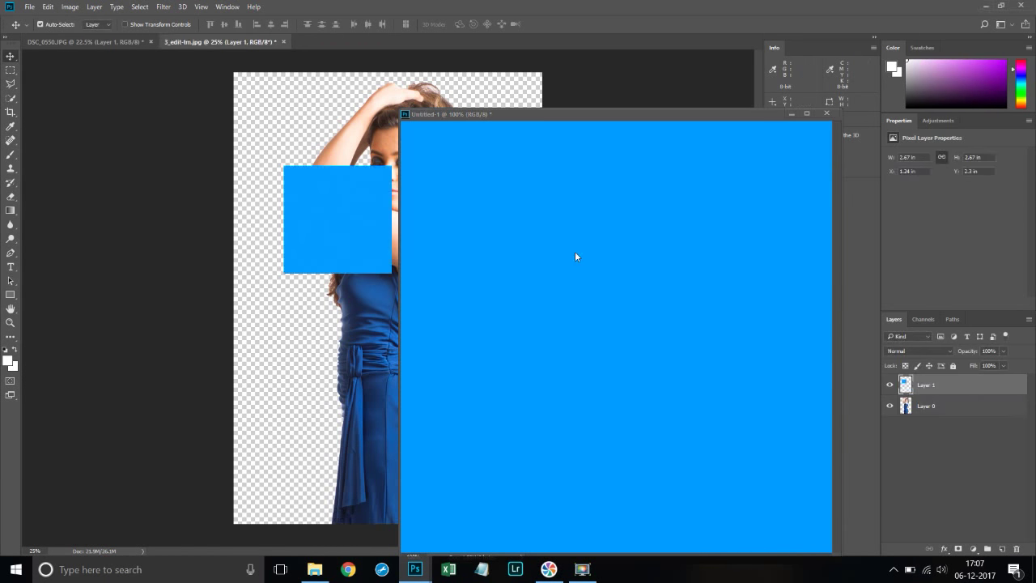
click(801, 111)
click(827, 117)
click(521, 217)
- Place the blue layer beneath Layer 0 and enlarge it from the canvas's upper-left corner to about 11.36 in square
drag(934, 387, 936, 411)
drag(302, 199, 270, 124)
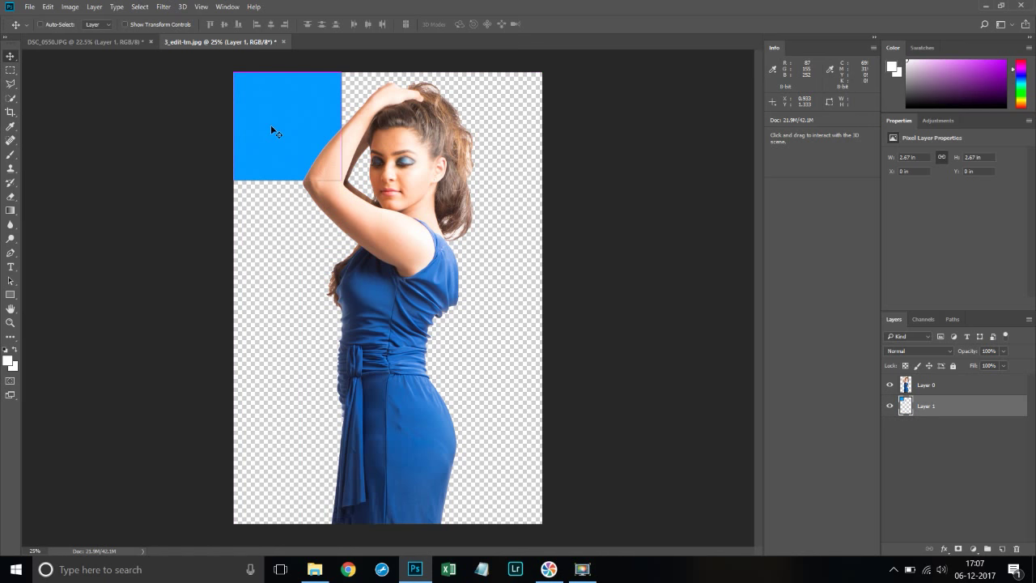
key(ctrl+t)
drag(343, 181, 719, 500)
key(Return)
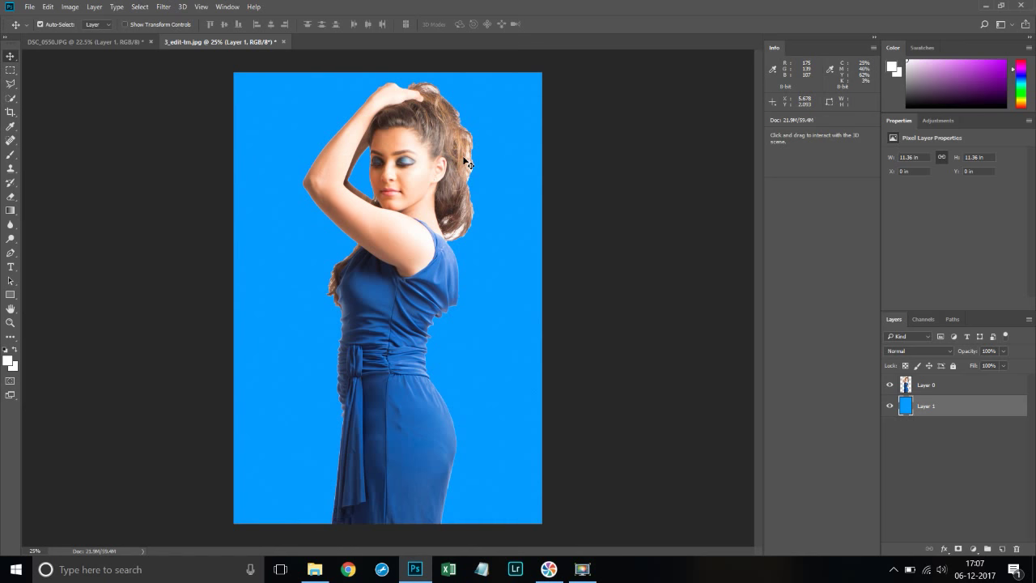
click(11, 98)
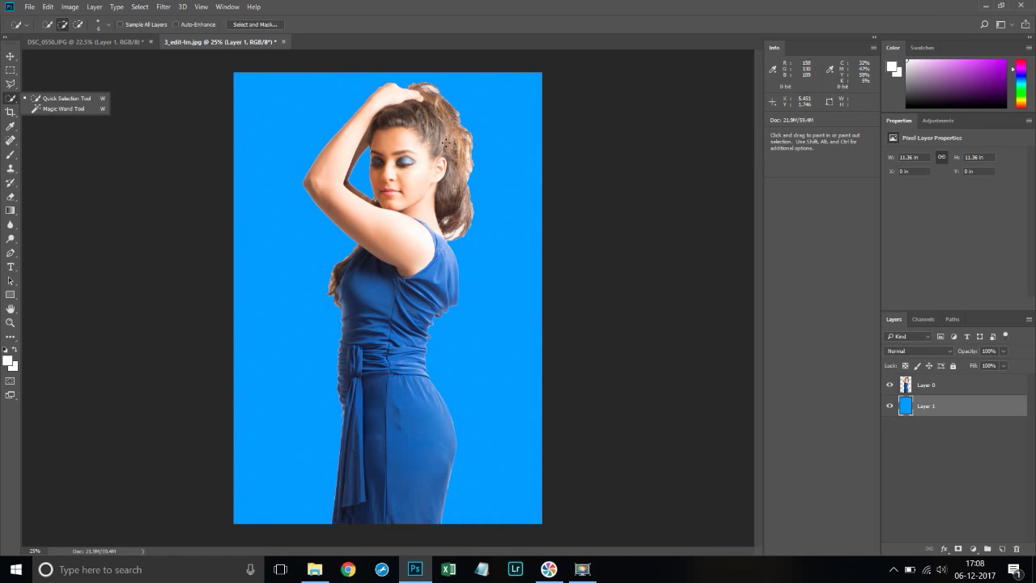
click(140, 7)
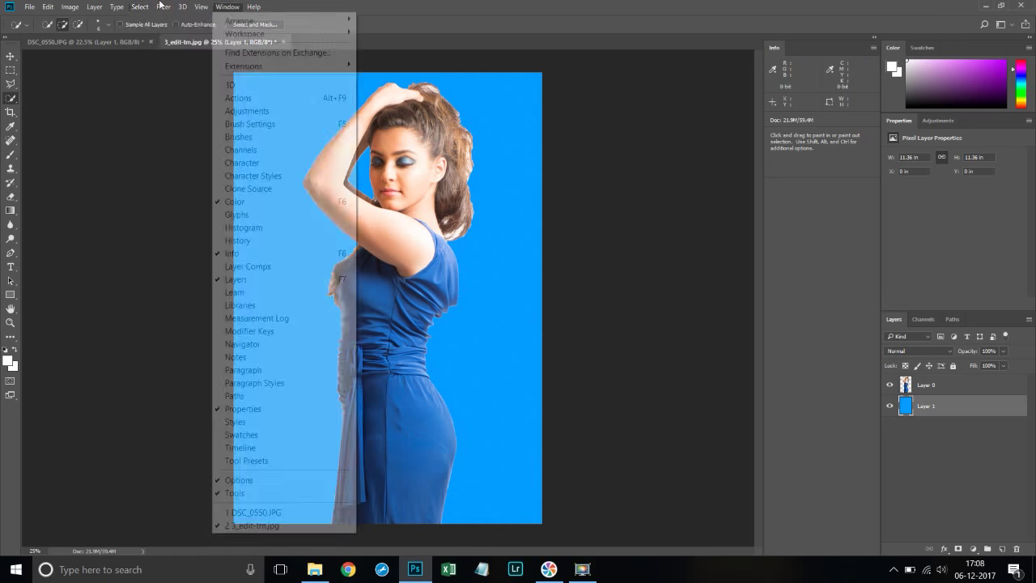
click(573, 45)
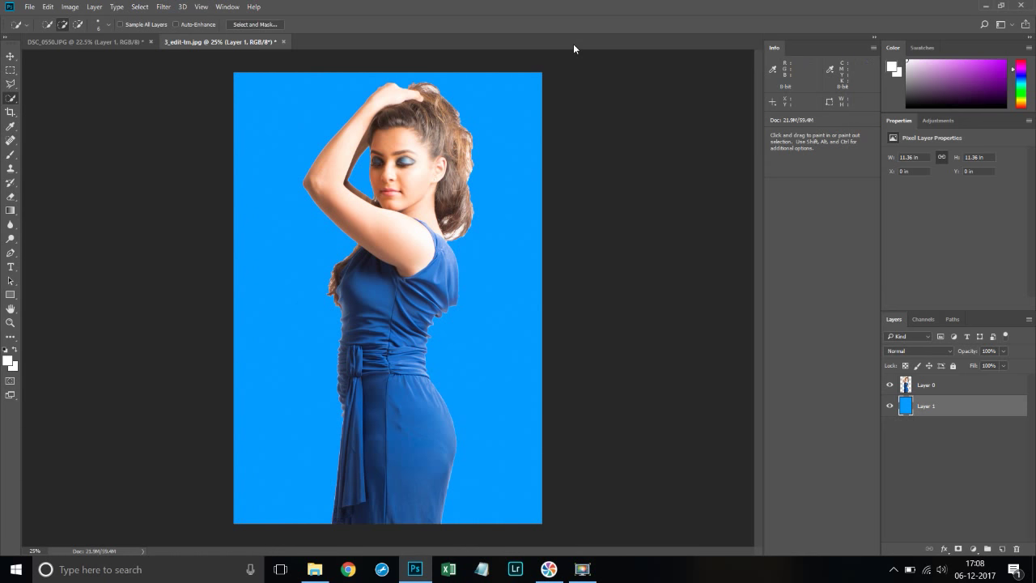
click(143, 9)
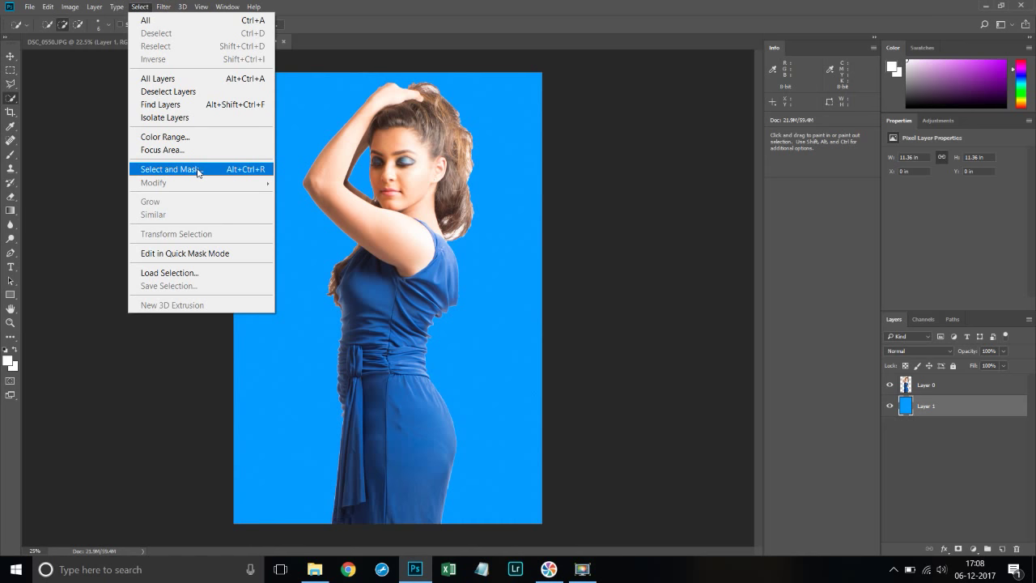
click(438, 5)
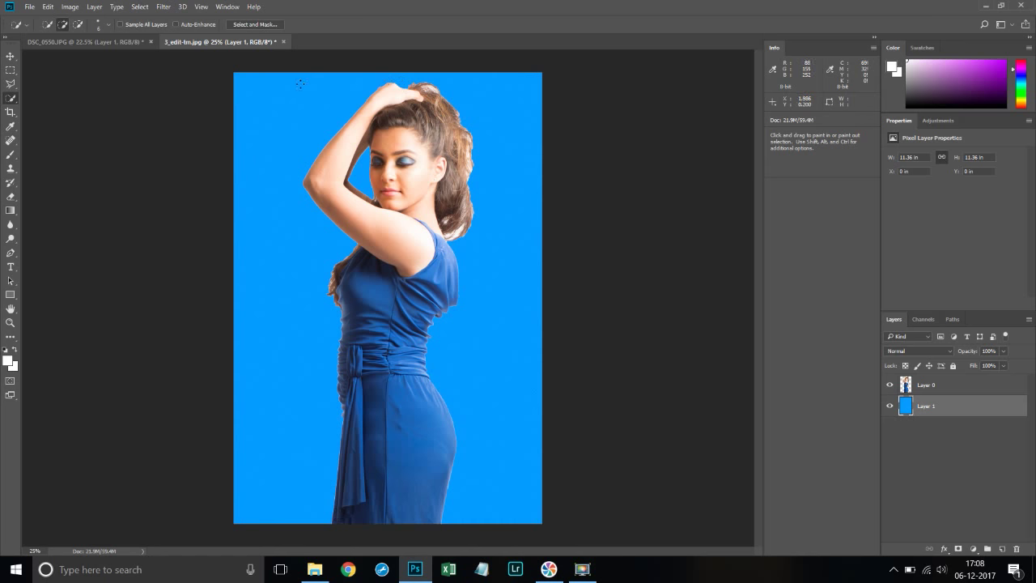
right_click(11, 98)
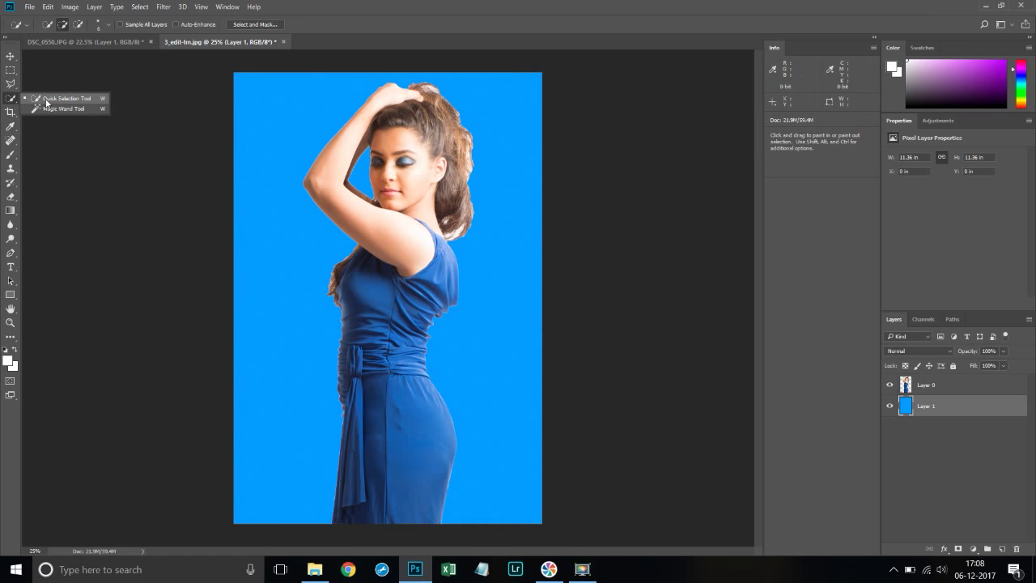